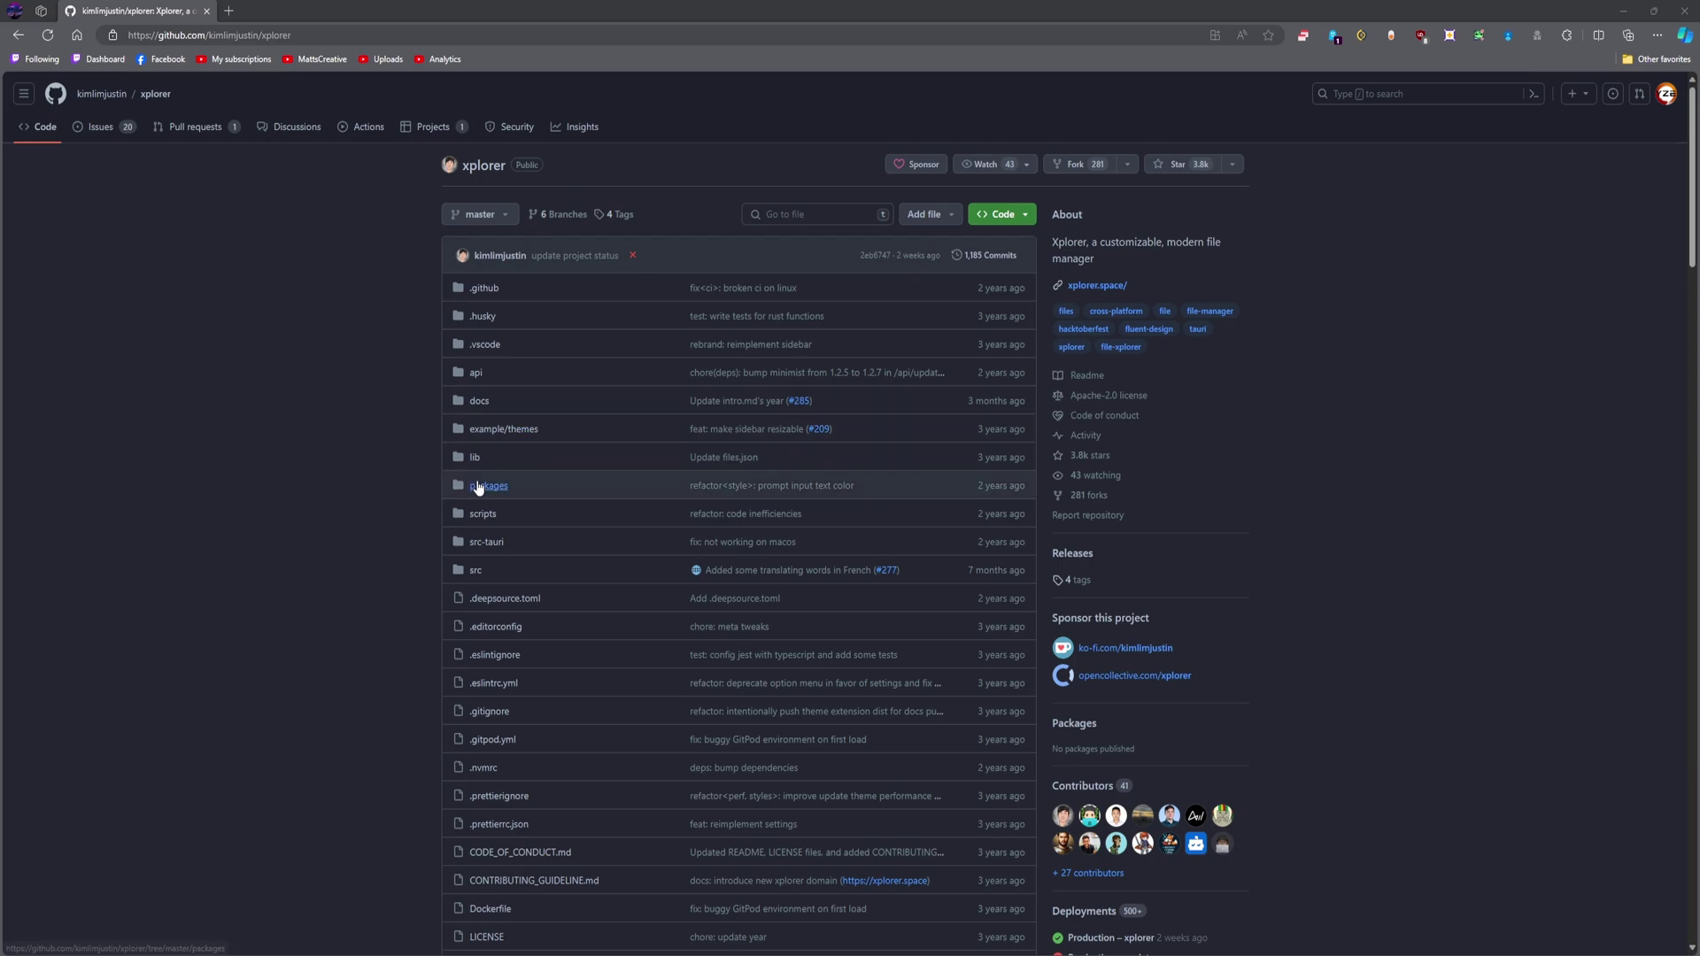
Scroll through the Home view, then move the Xplorer window up and left.
scroll(124, 492, down, 12)
scroll(124, 492, down, 3)
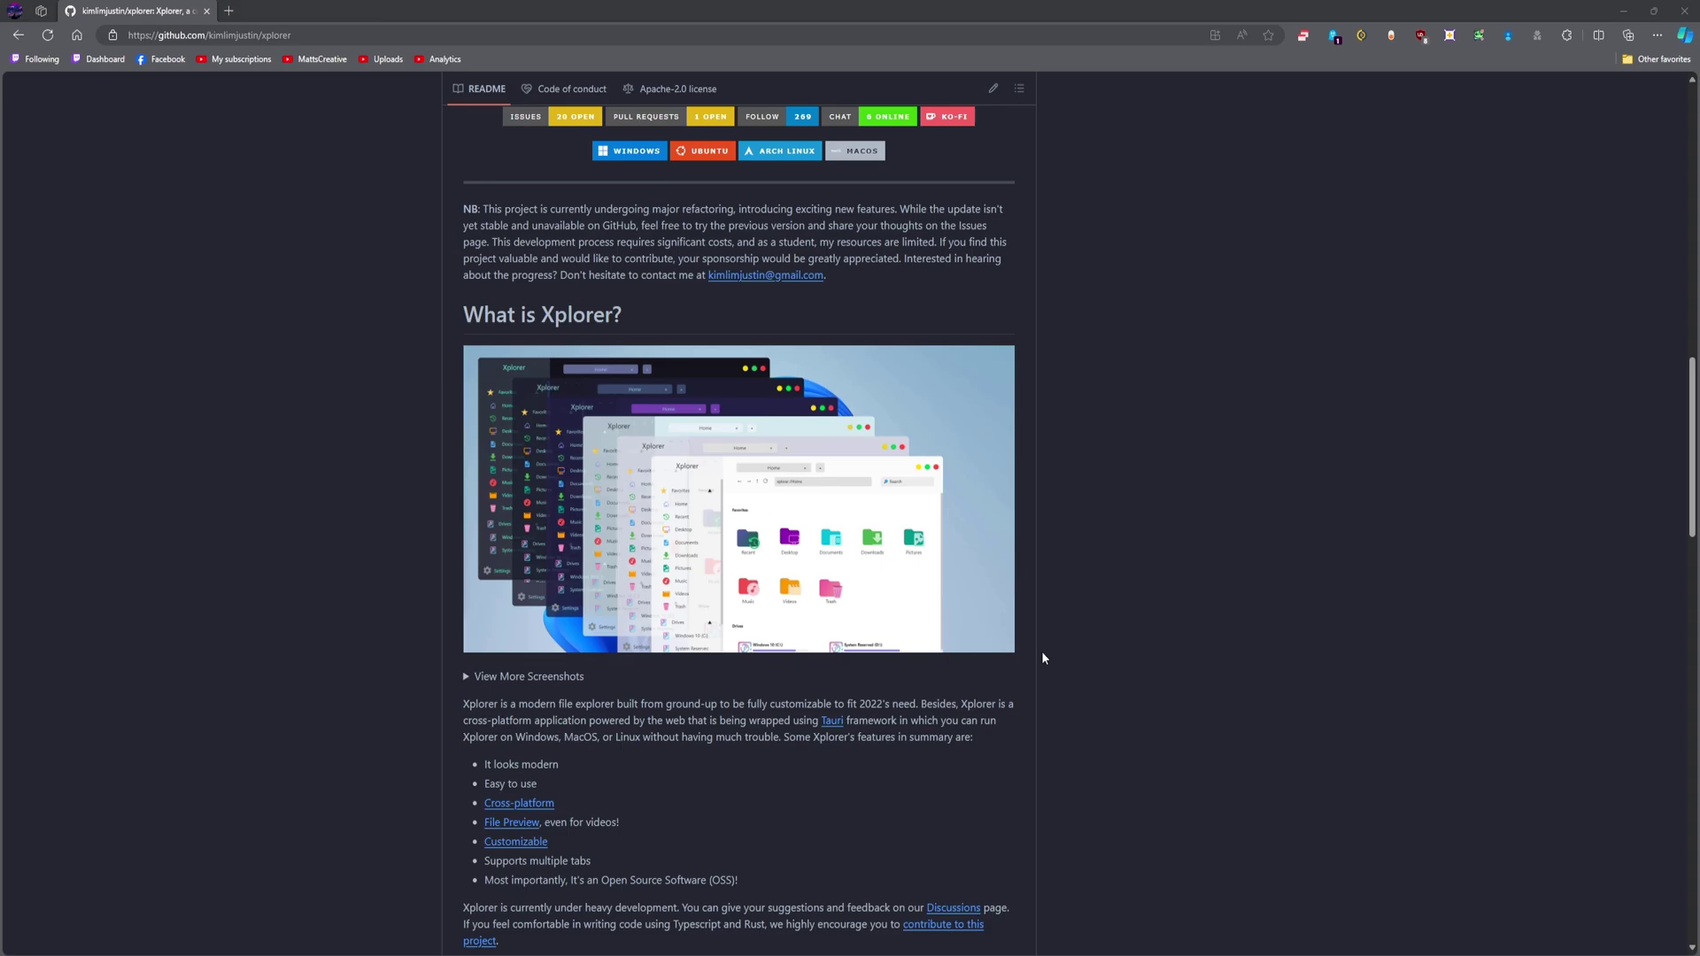
scroll(235, 646, down, 5)
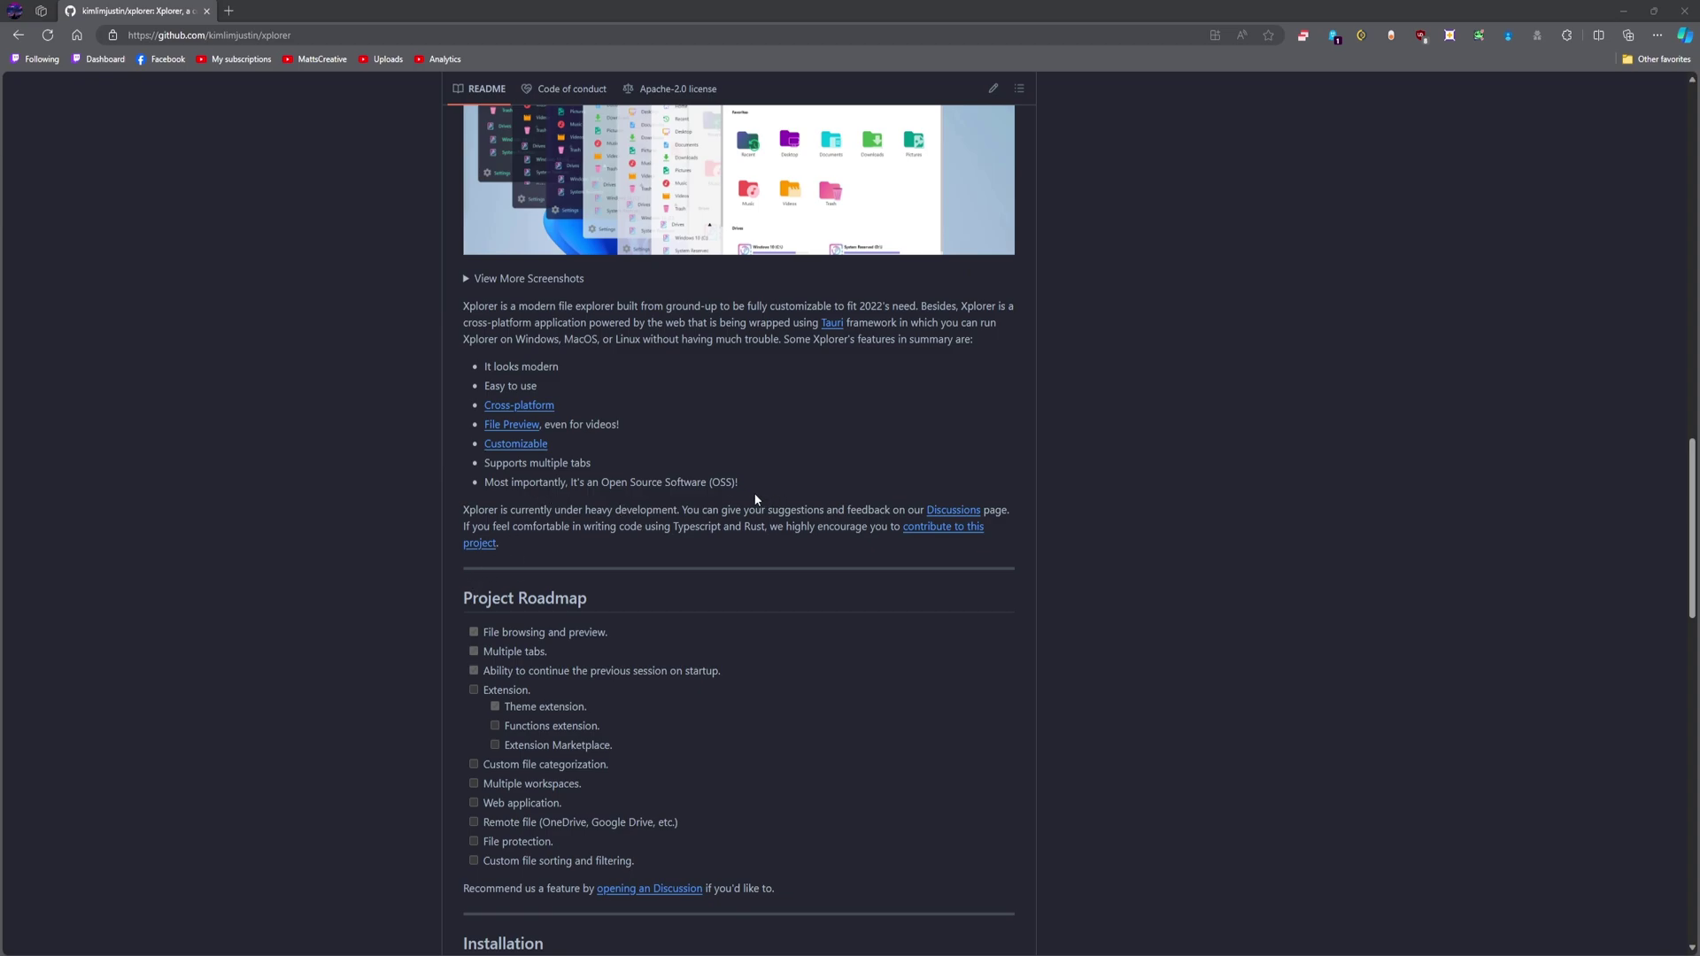
scroll(755, 499, down, 2)
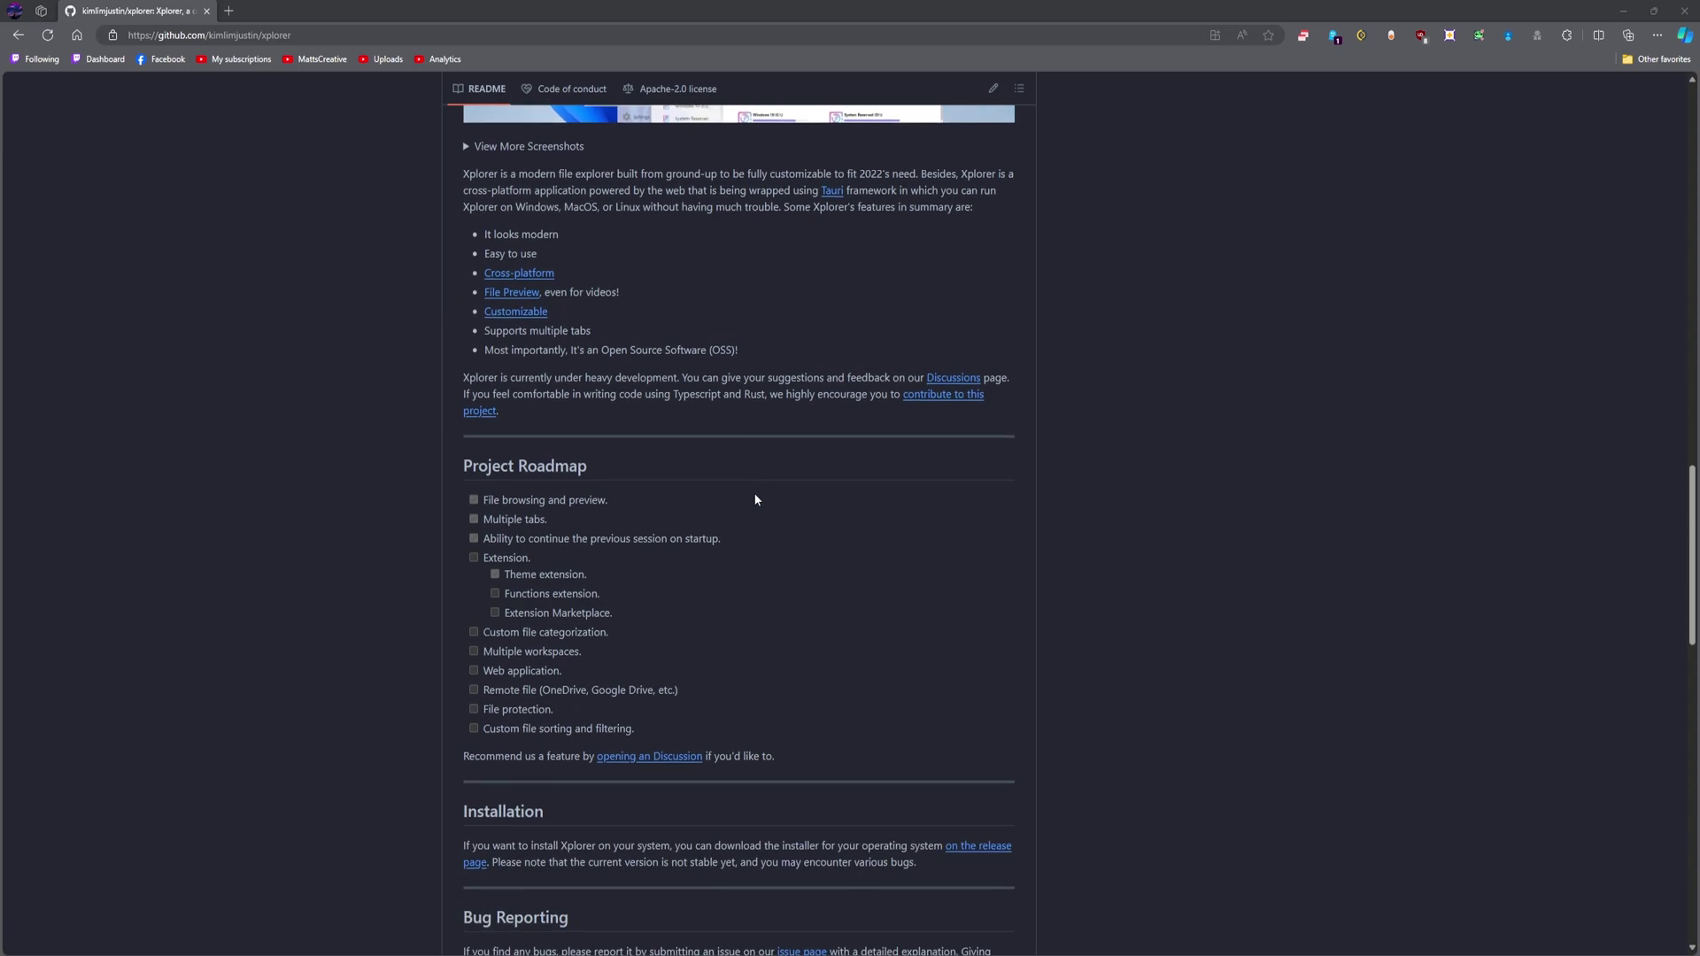
scroll(755, 499, down, 4)
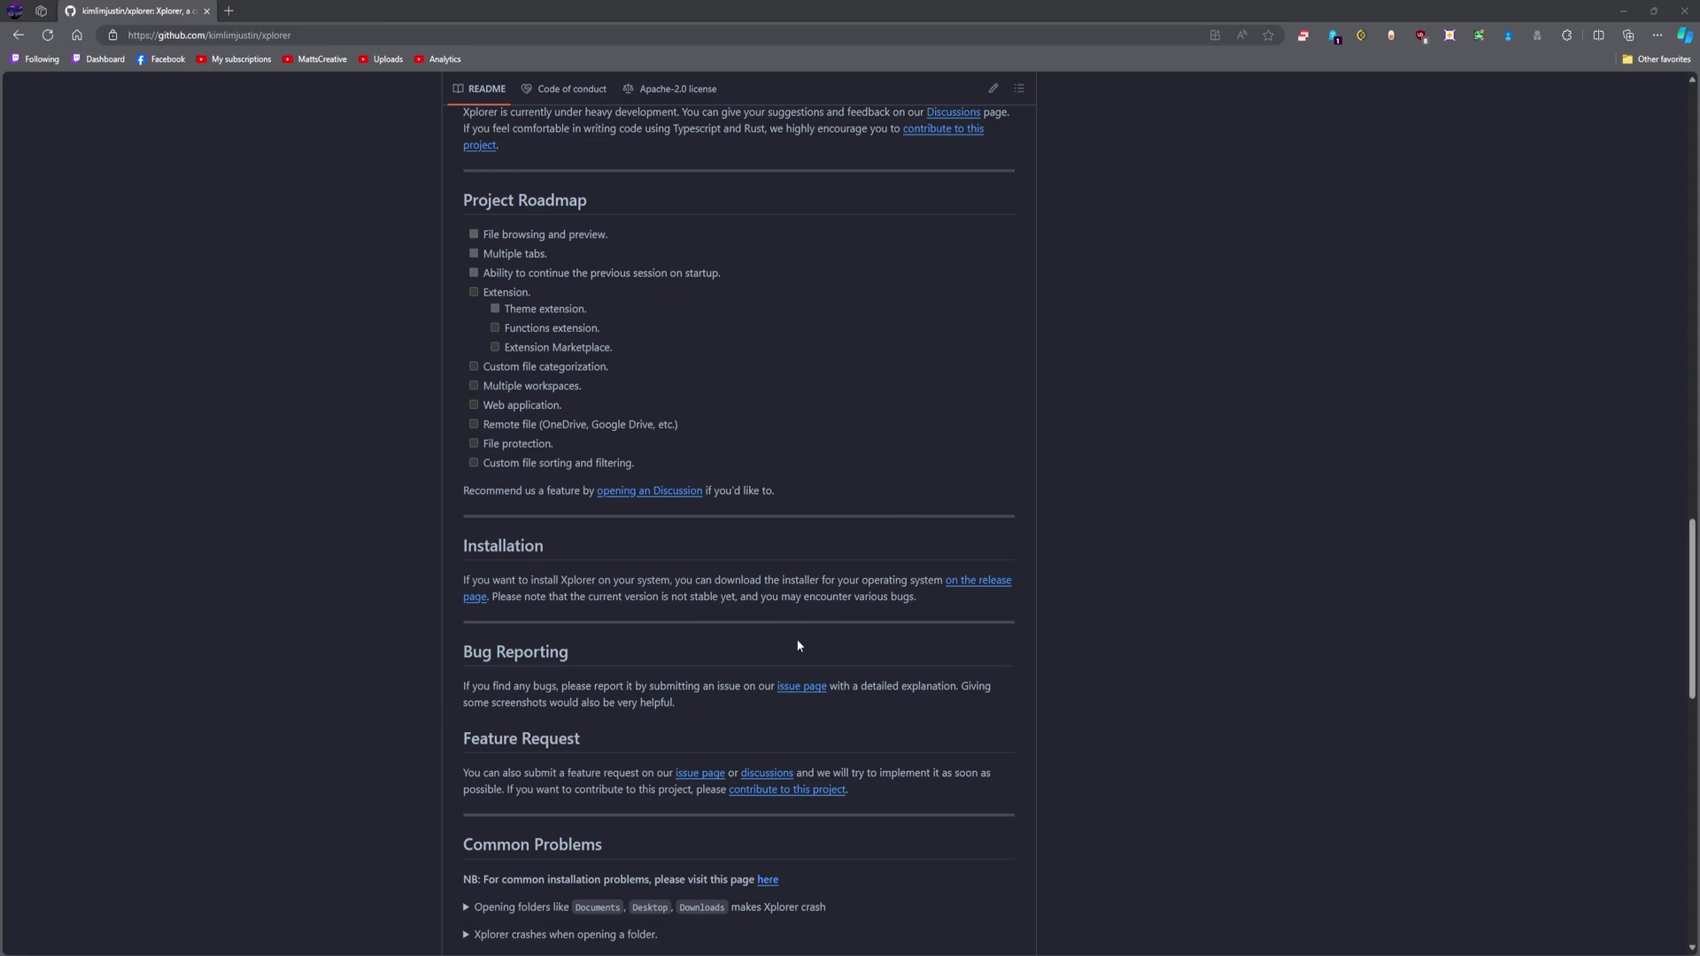
scroll(1005, 637, up, 10)
scroll(993, 636, up, 5)
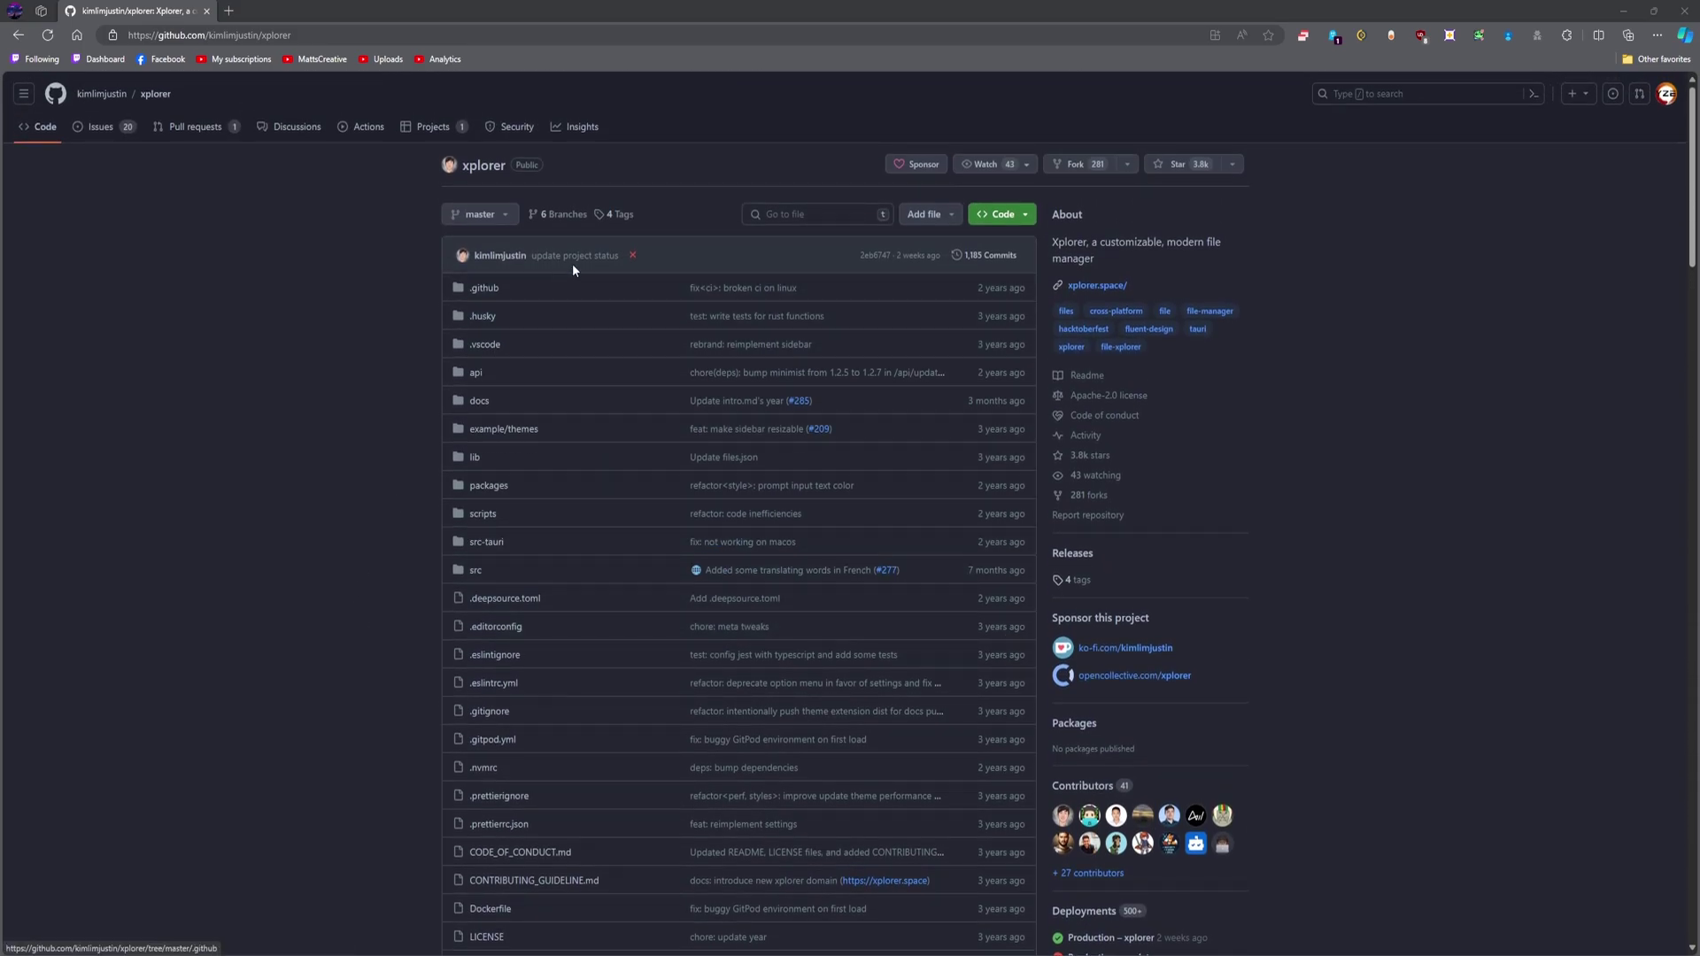
scroll(340, 593, down, 5)
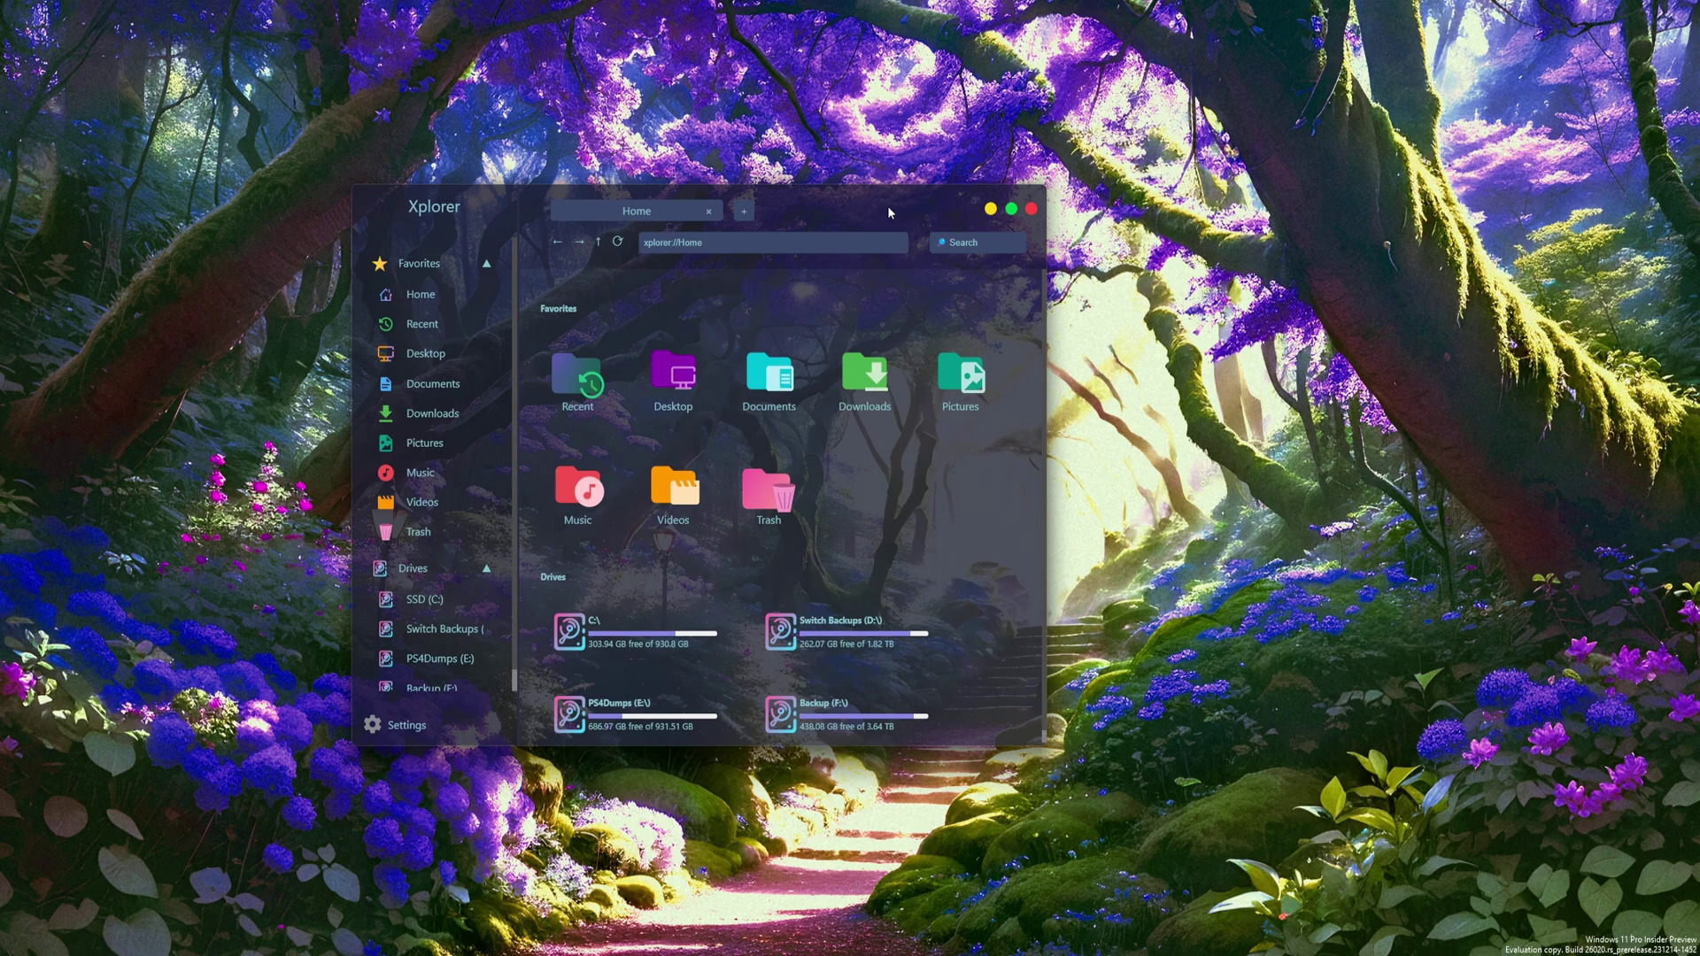
drag(889, 212, 902, 156)
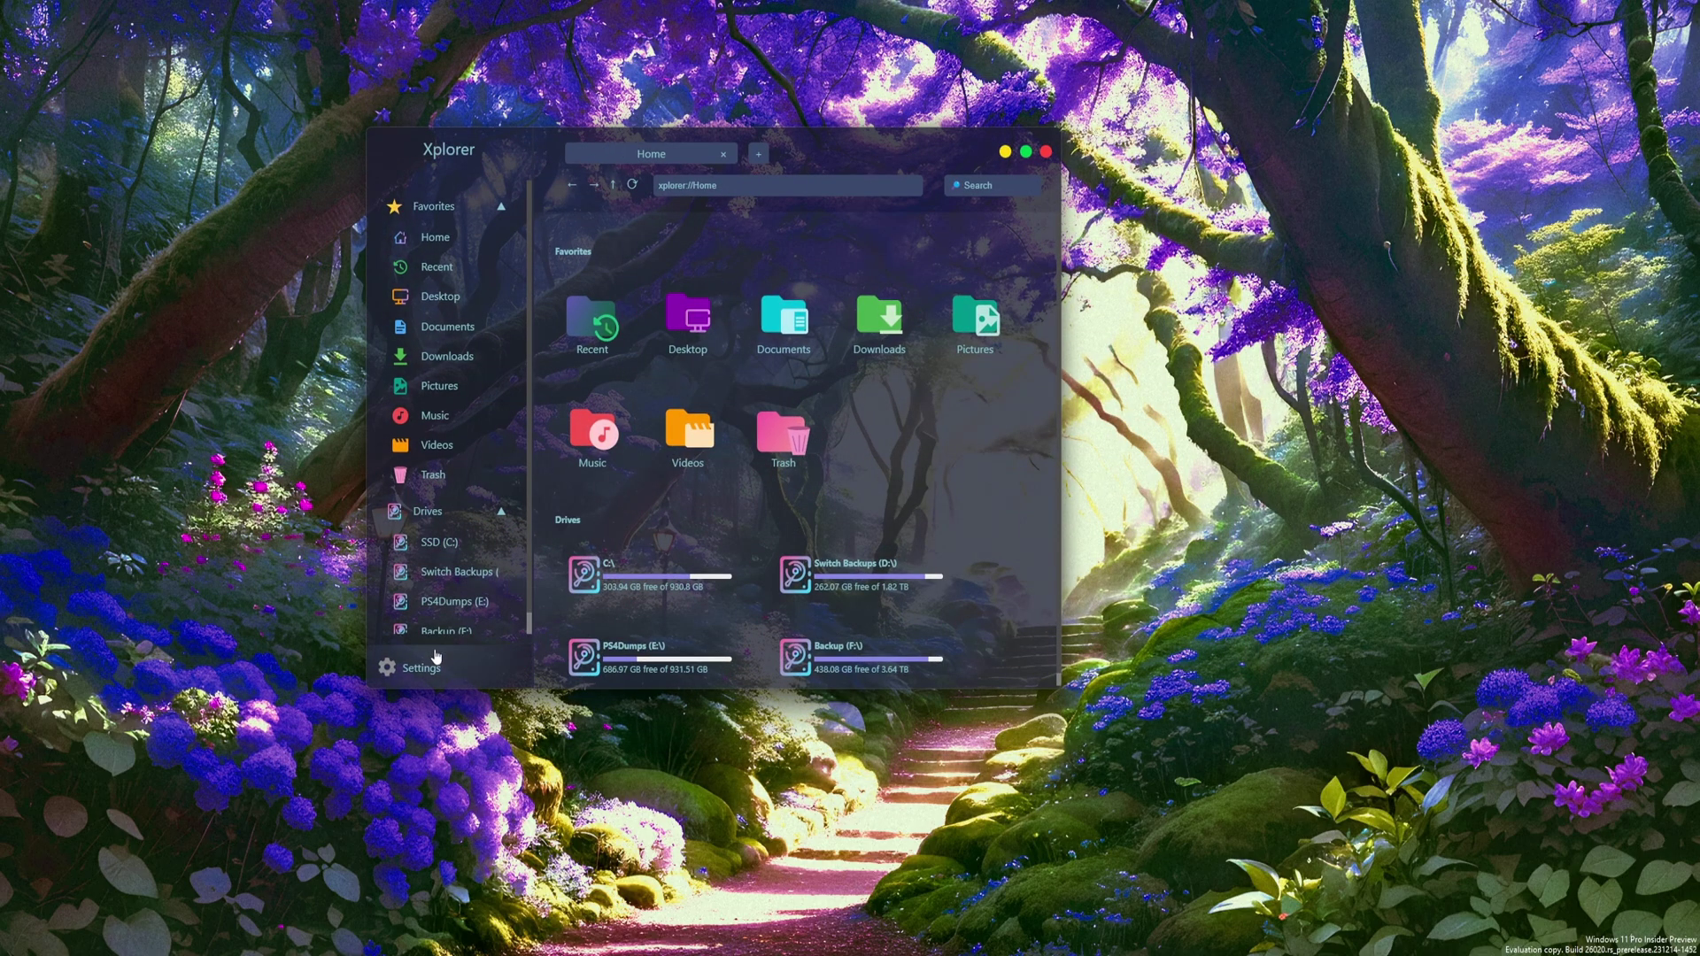
Set Transparent Effect to Acrylic in Appearance settings, then shift the window further left.
click(433, 660)
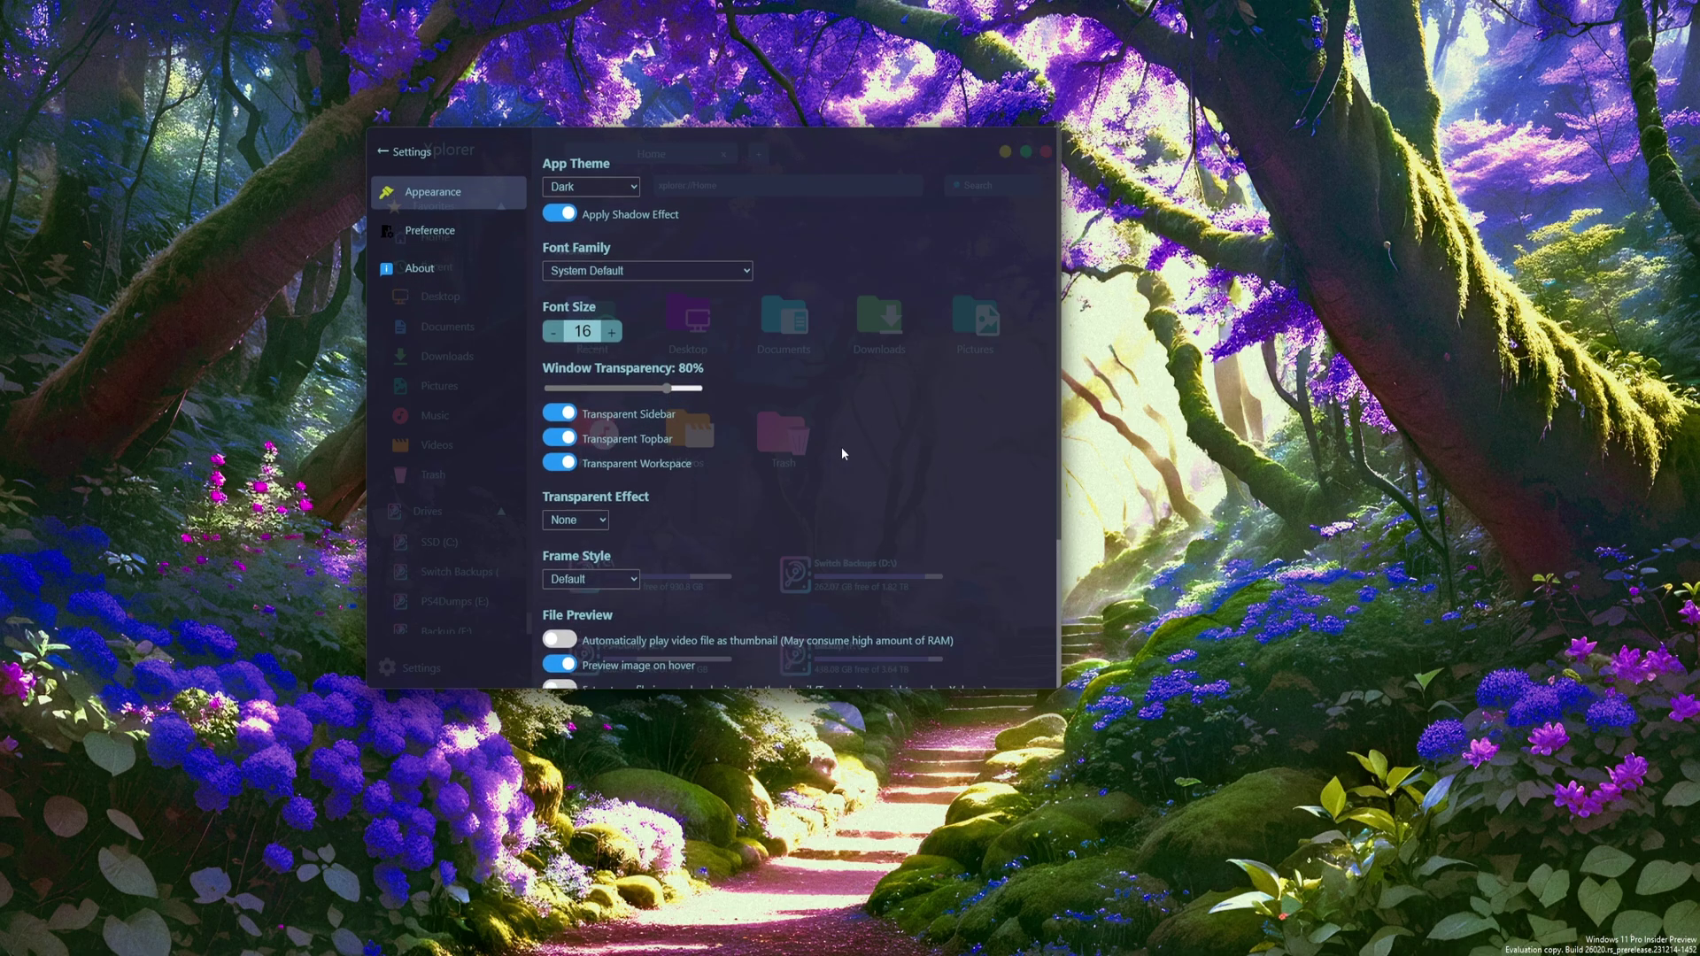
click(598, 519)
click(566, 608)
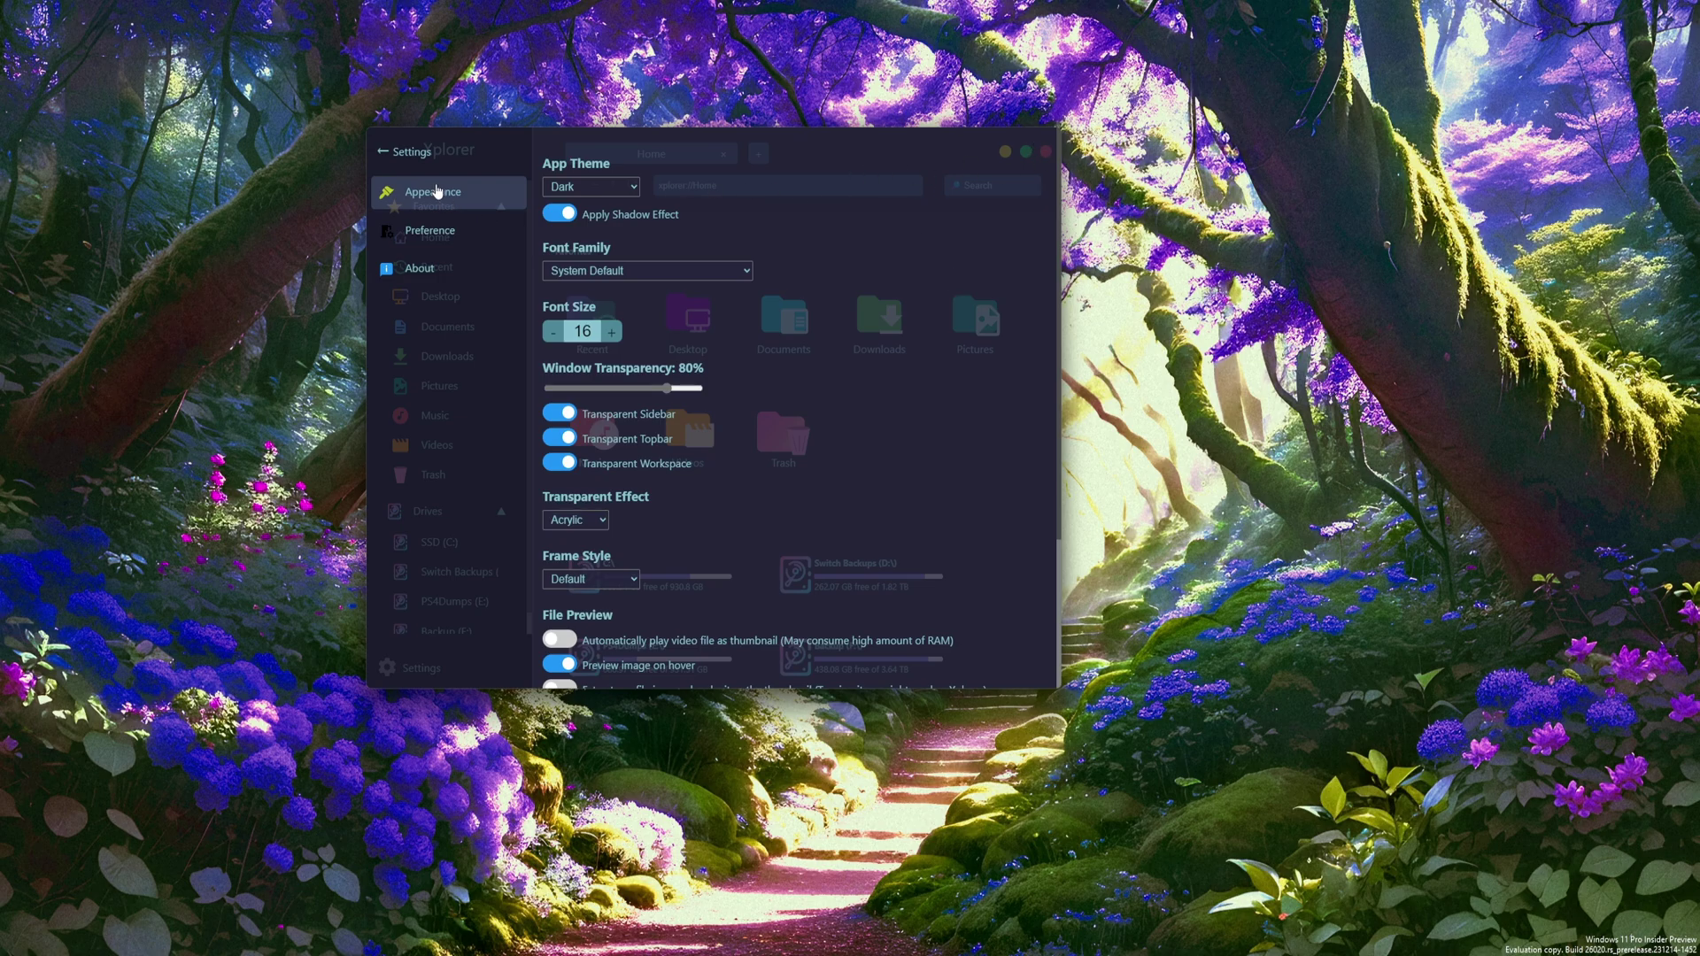
click(413, 151)
drag(803, 148, 558, 183)
Maximize the Xplorer window so the Home favourites and four drives fill the screen.
double_click(558, 184)
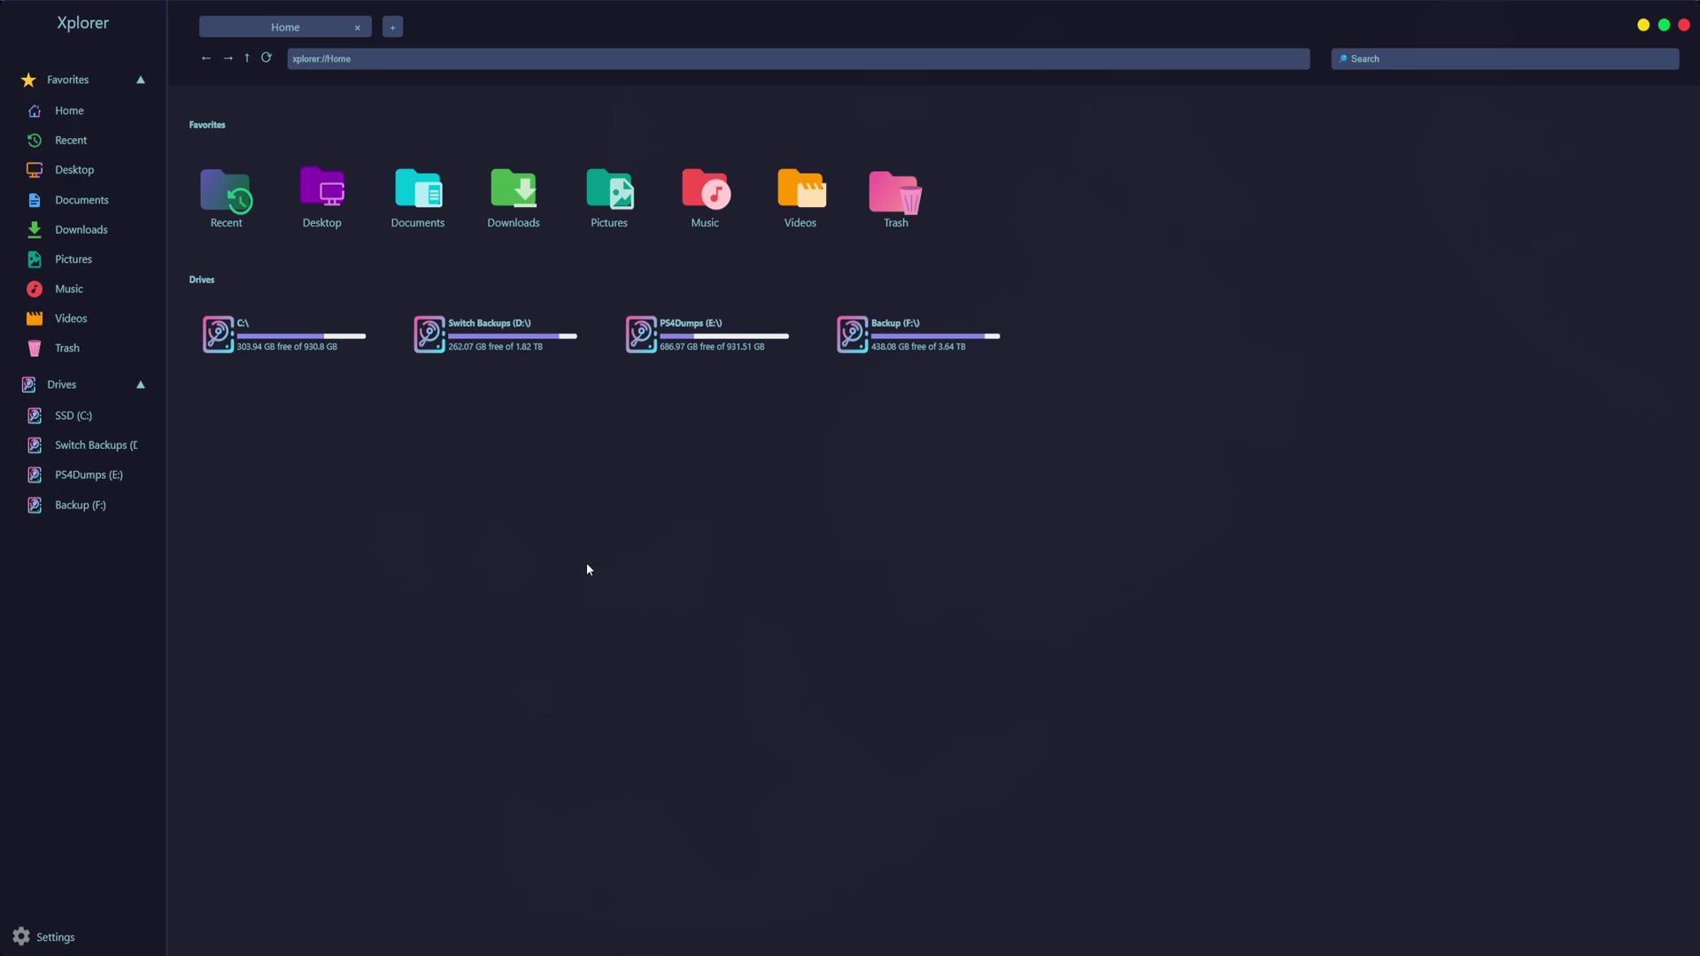
right_click(279, 339)
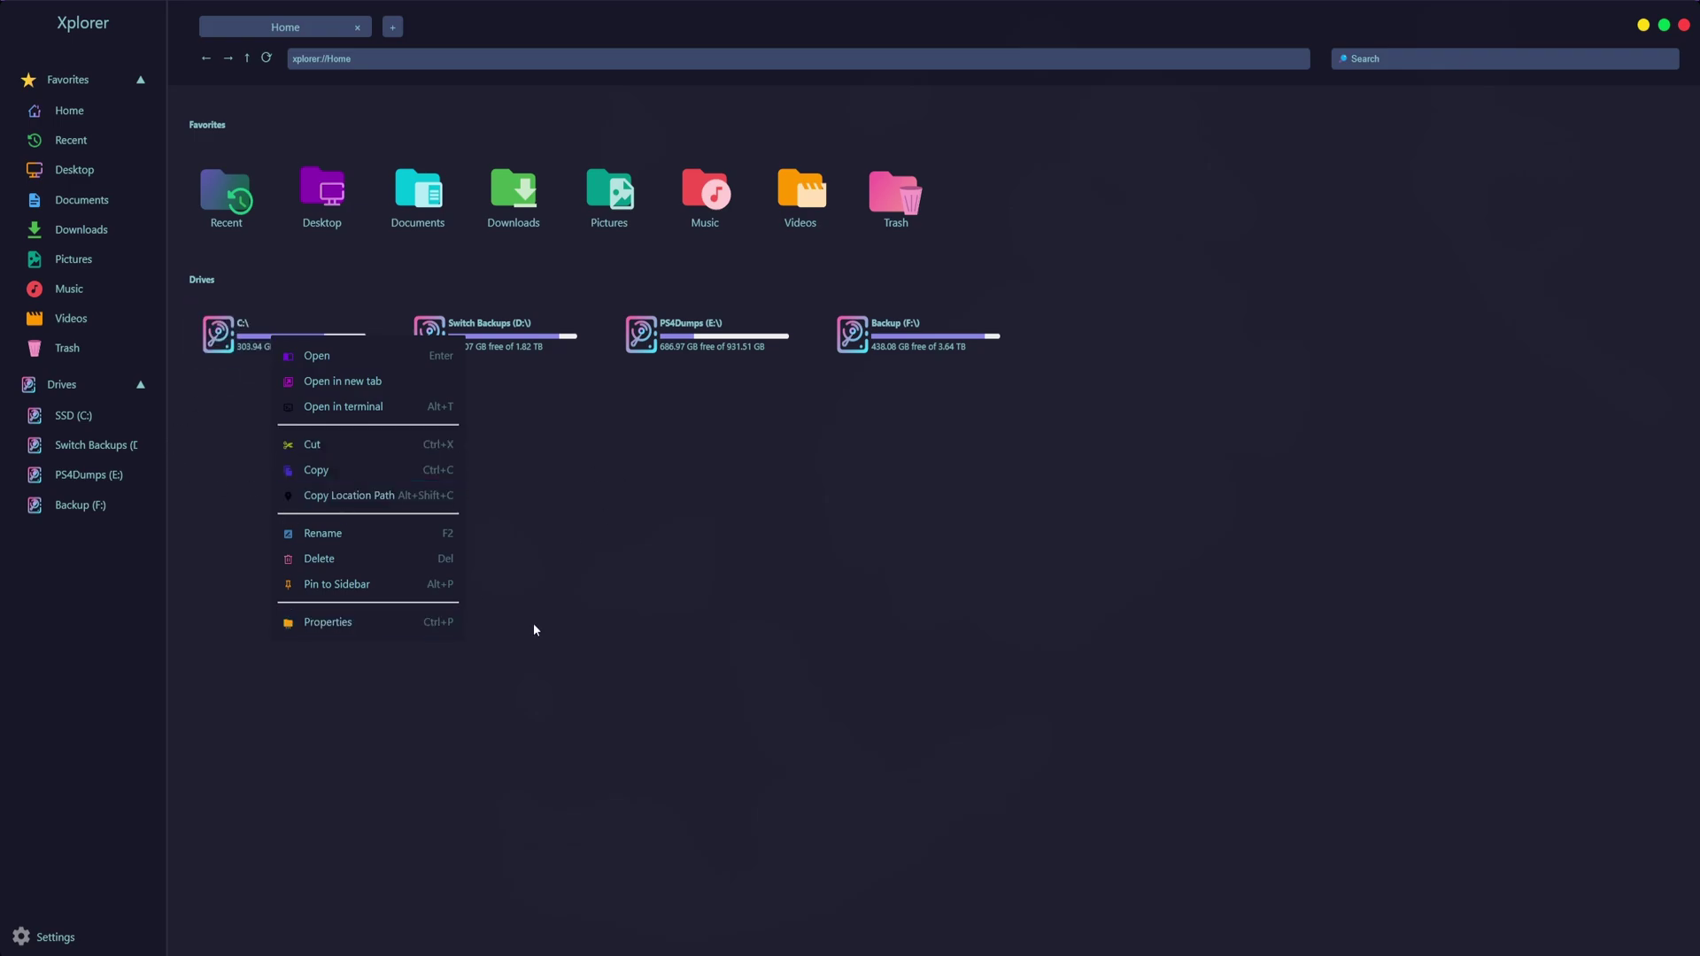
click(348, 623)
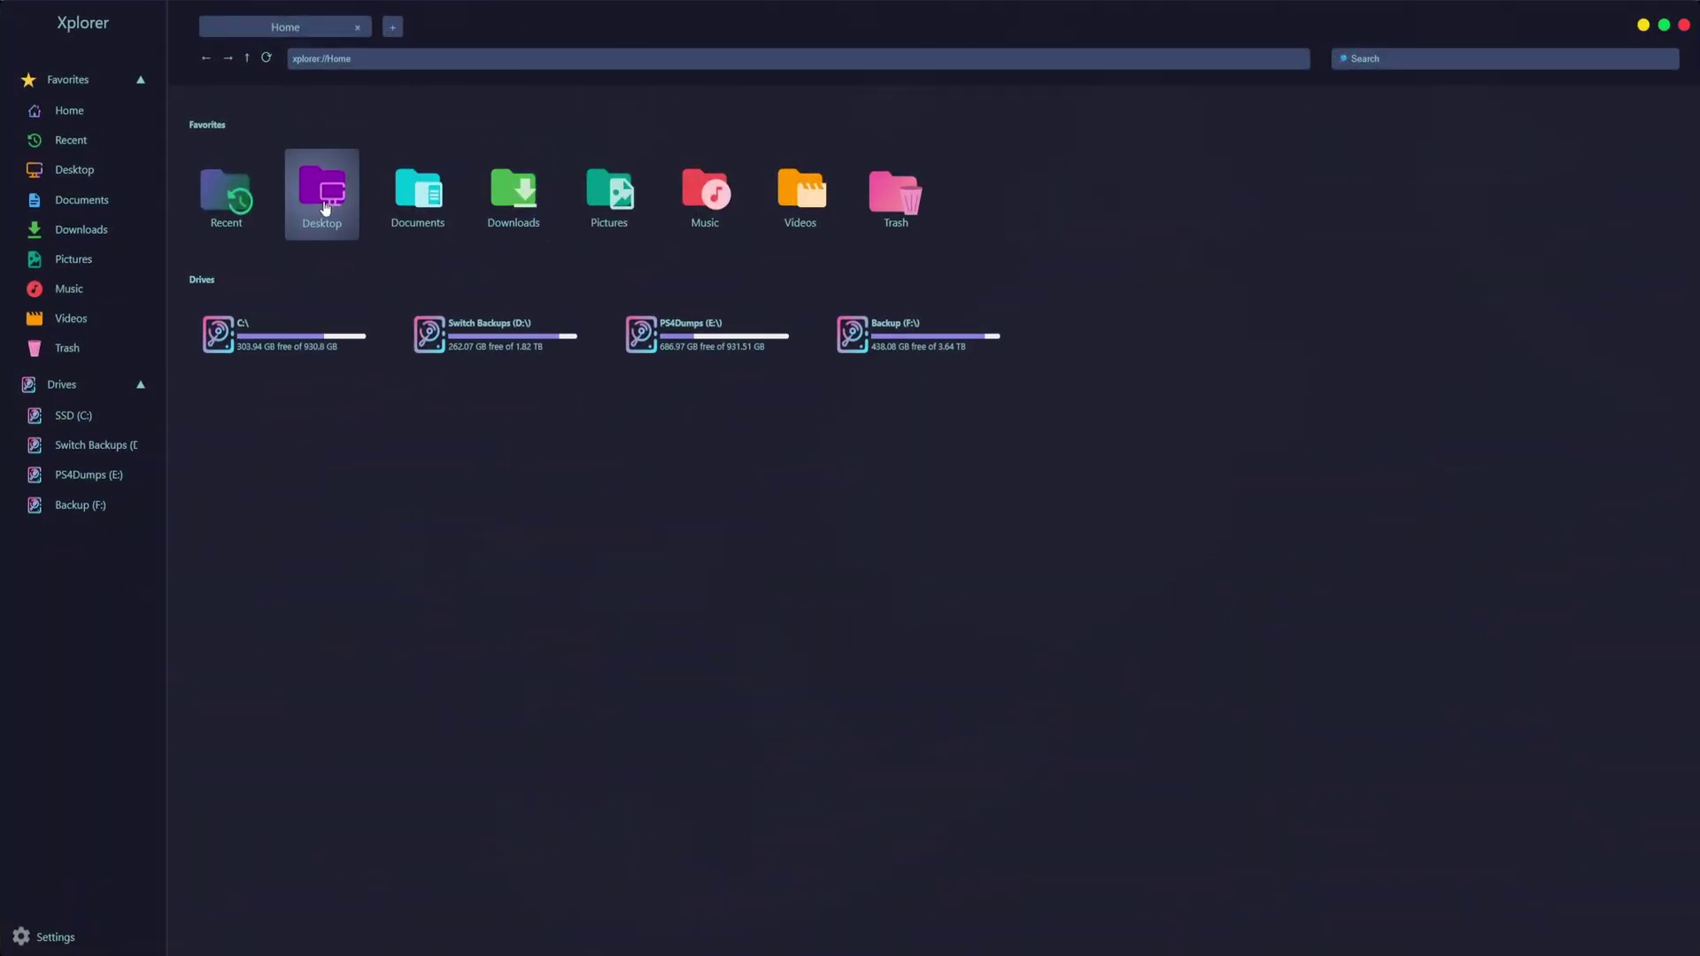
right_click(325, 208)
click(383, 492)
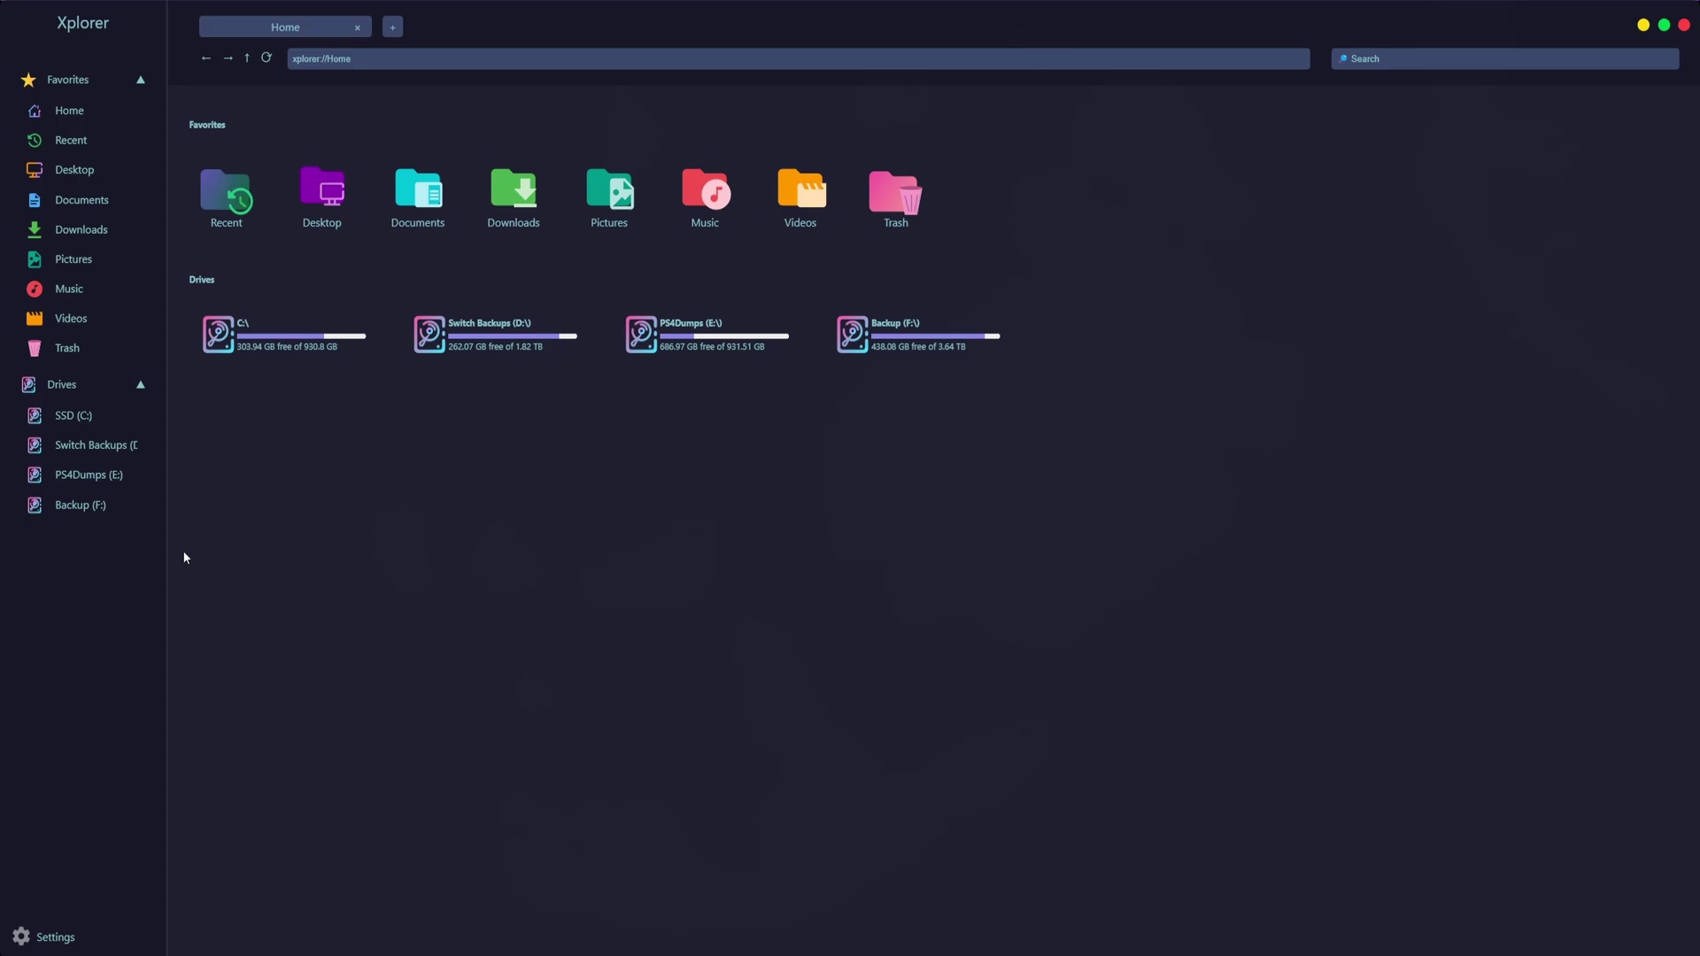
Open Switch Backups (D:), then Pictures > Thumnails, and scroll through its 56 images.
double_click(460, 369)
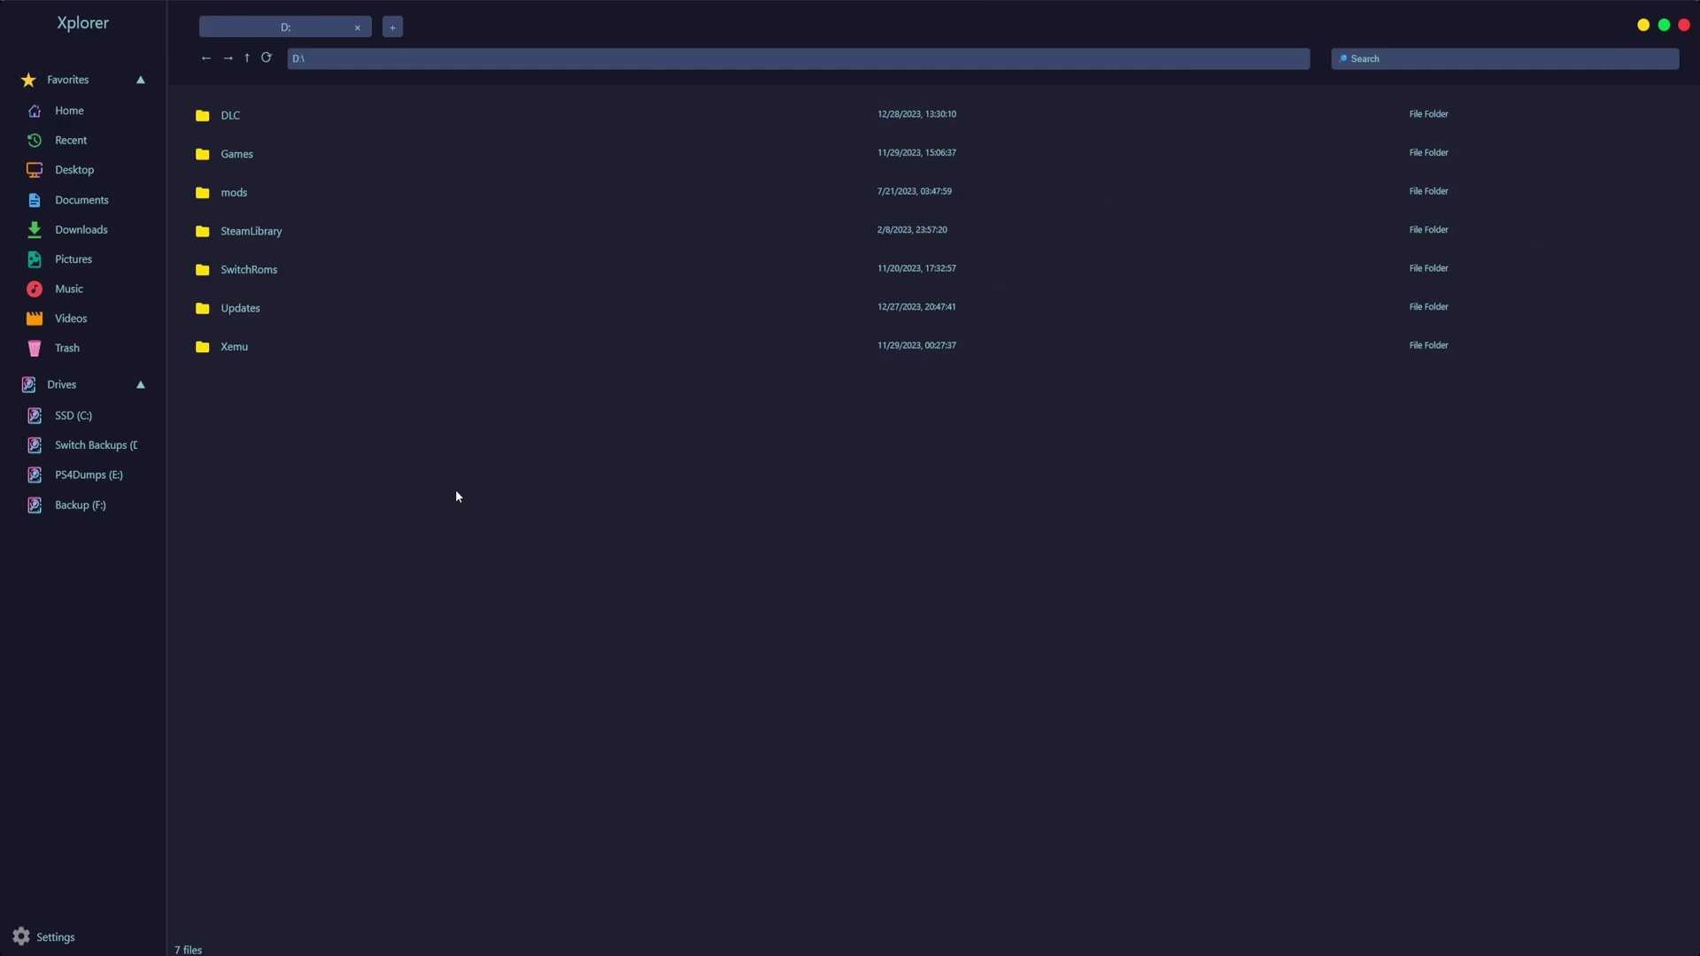
click(57, 256)
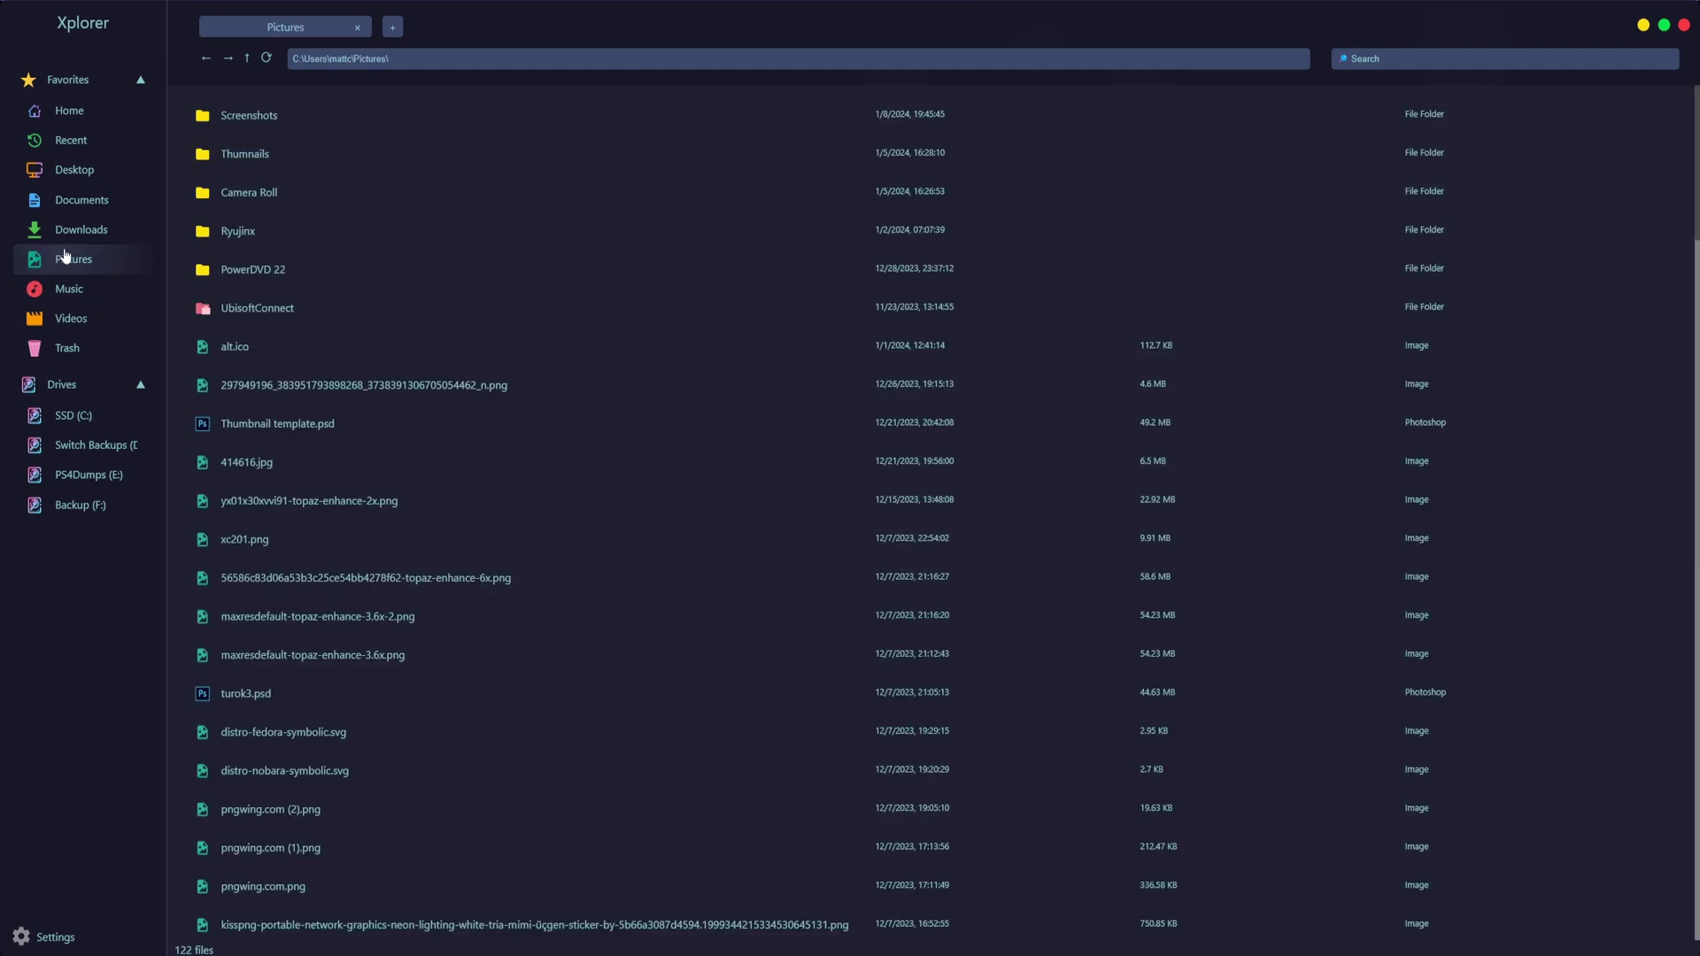
double_click(252, 154)
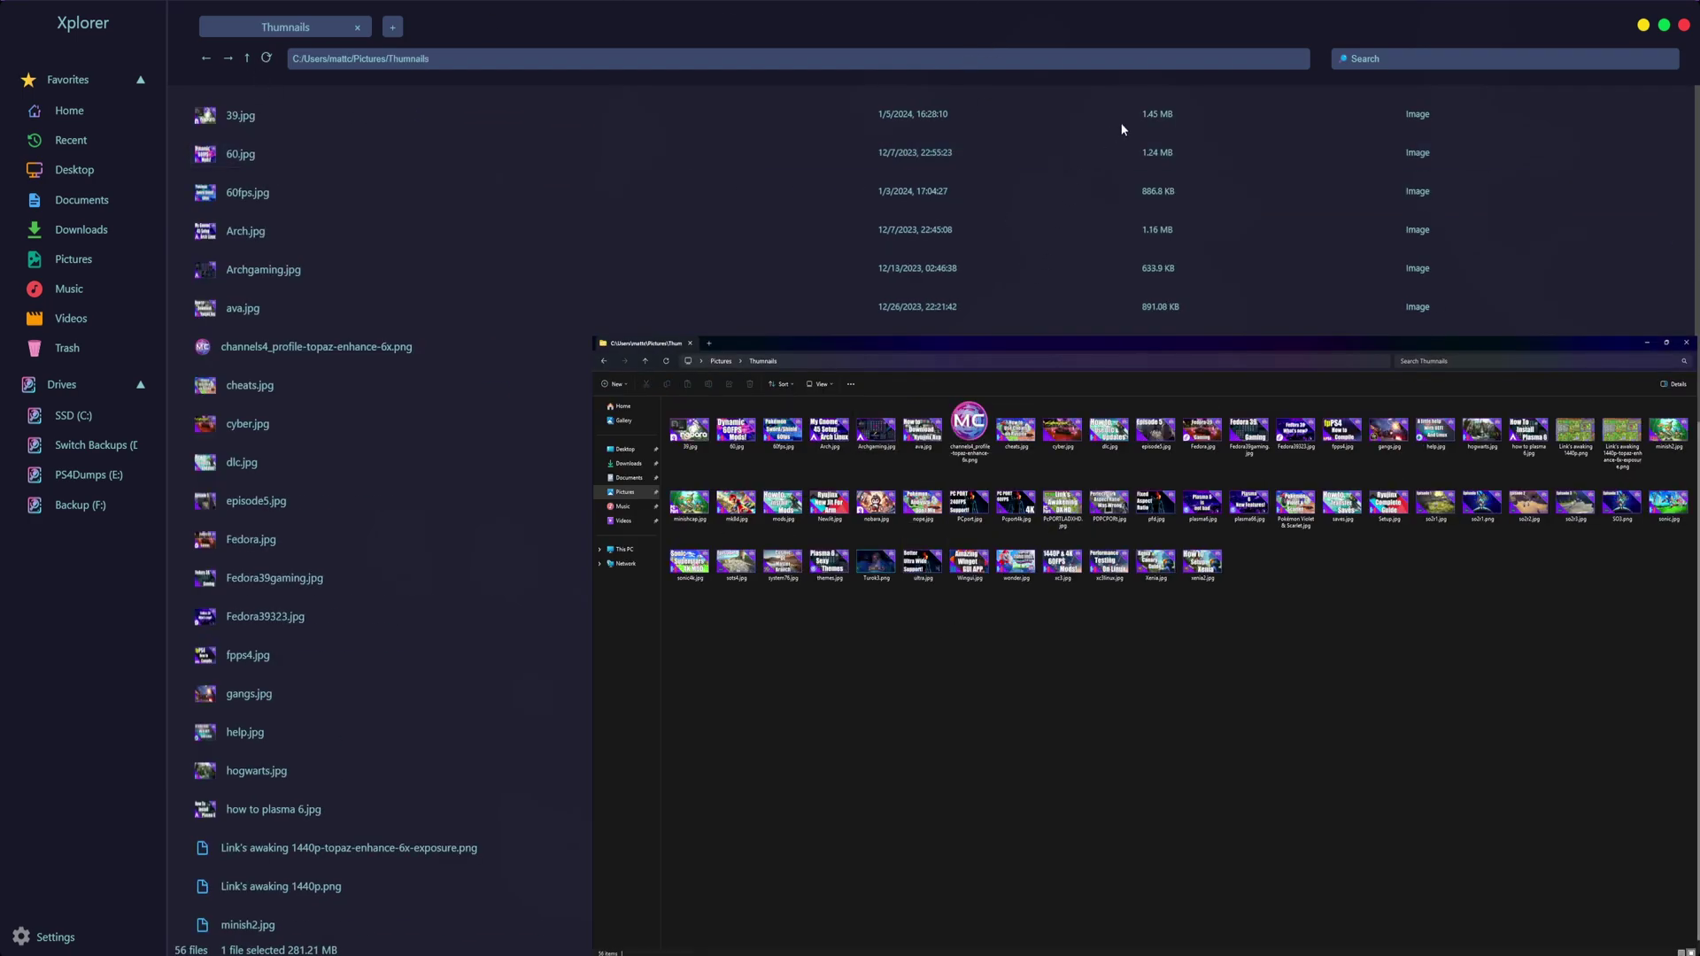
scroll(576, 363, down, 7)
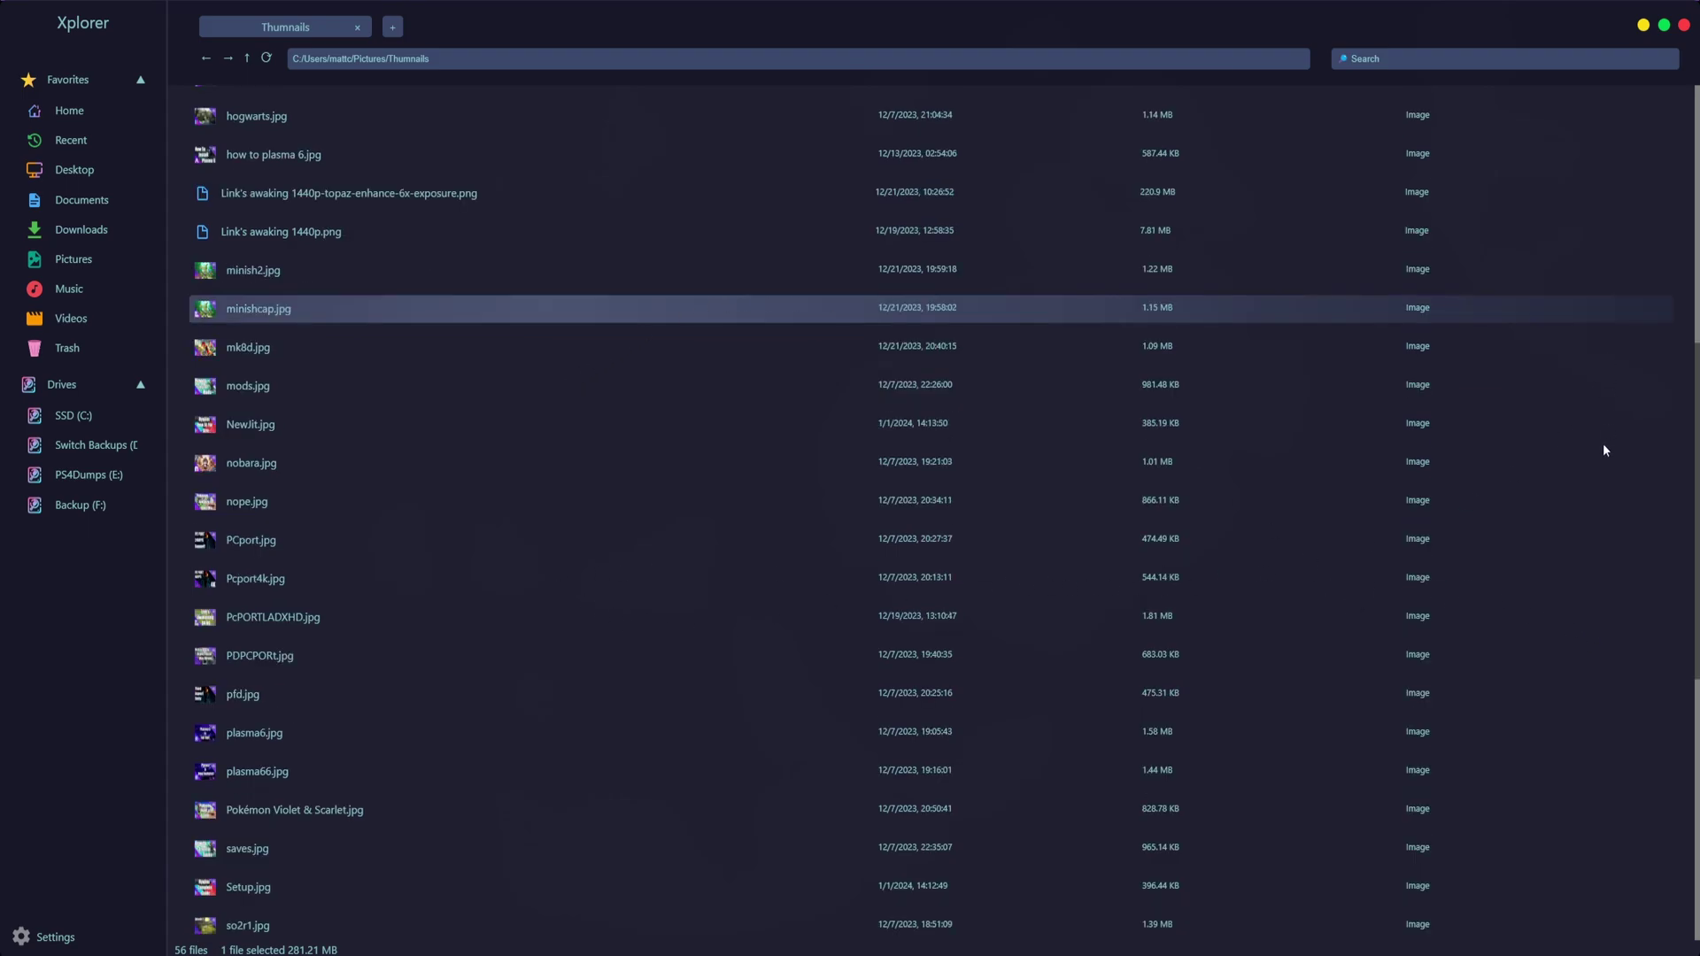
scroll(1603, 456, down, 6)
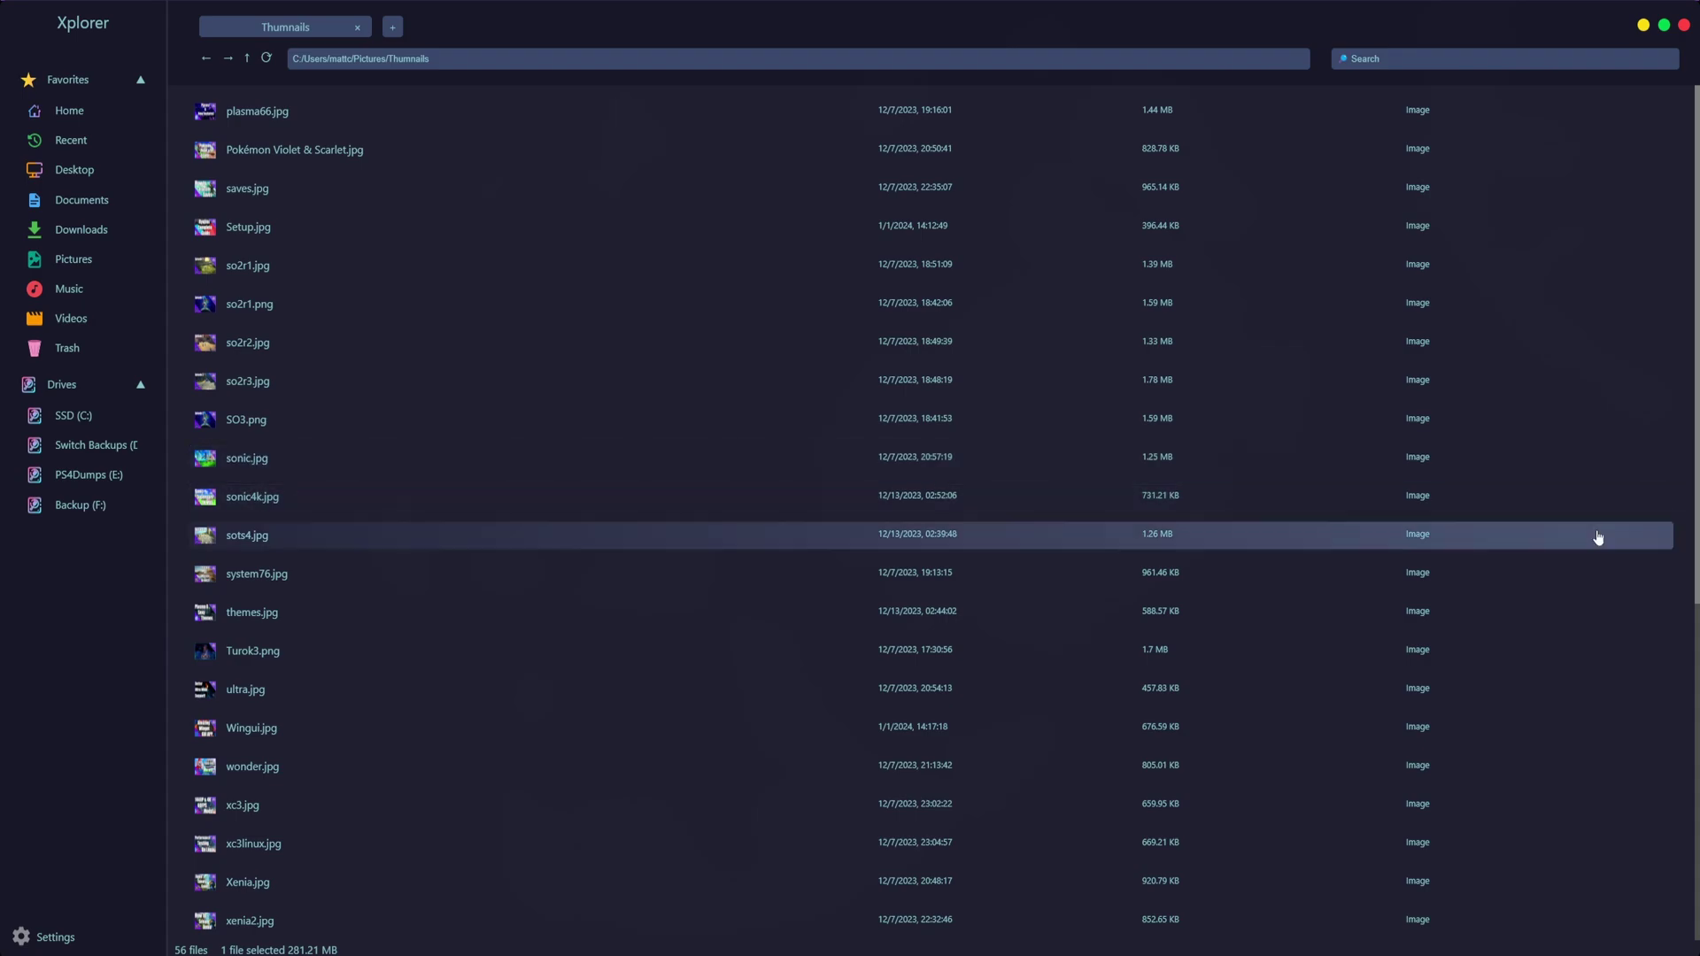
right_click(1590, 613)
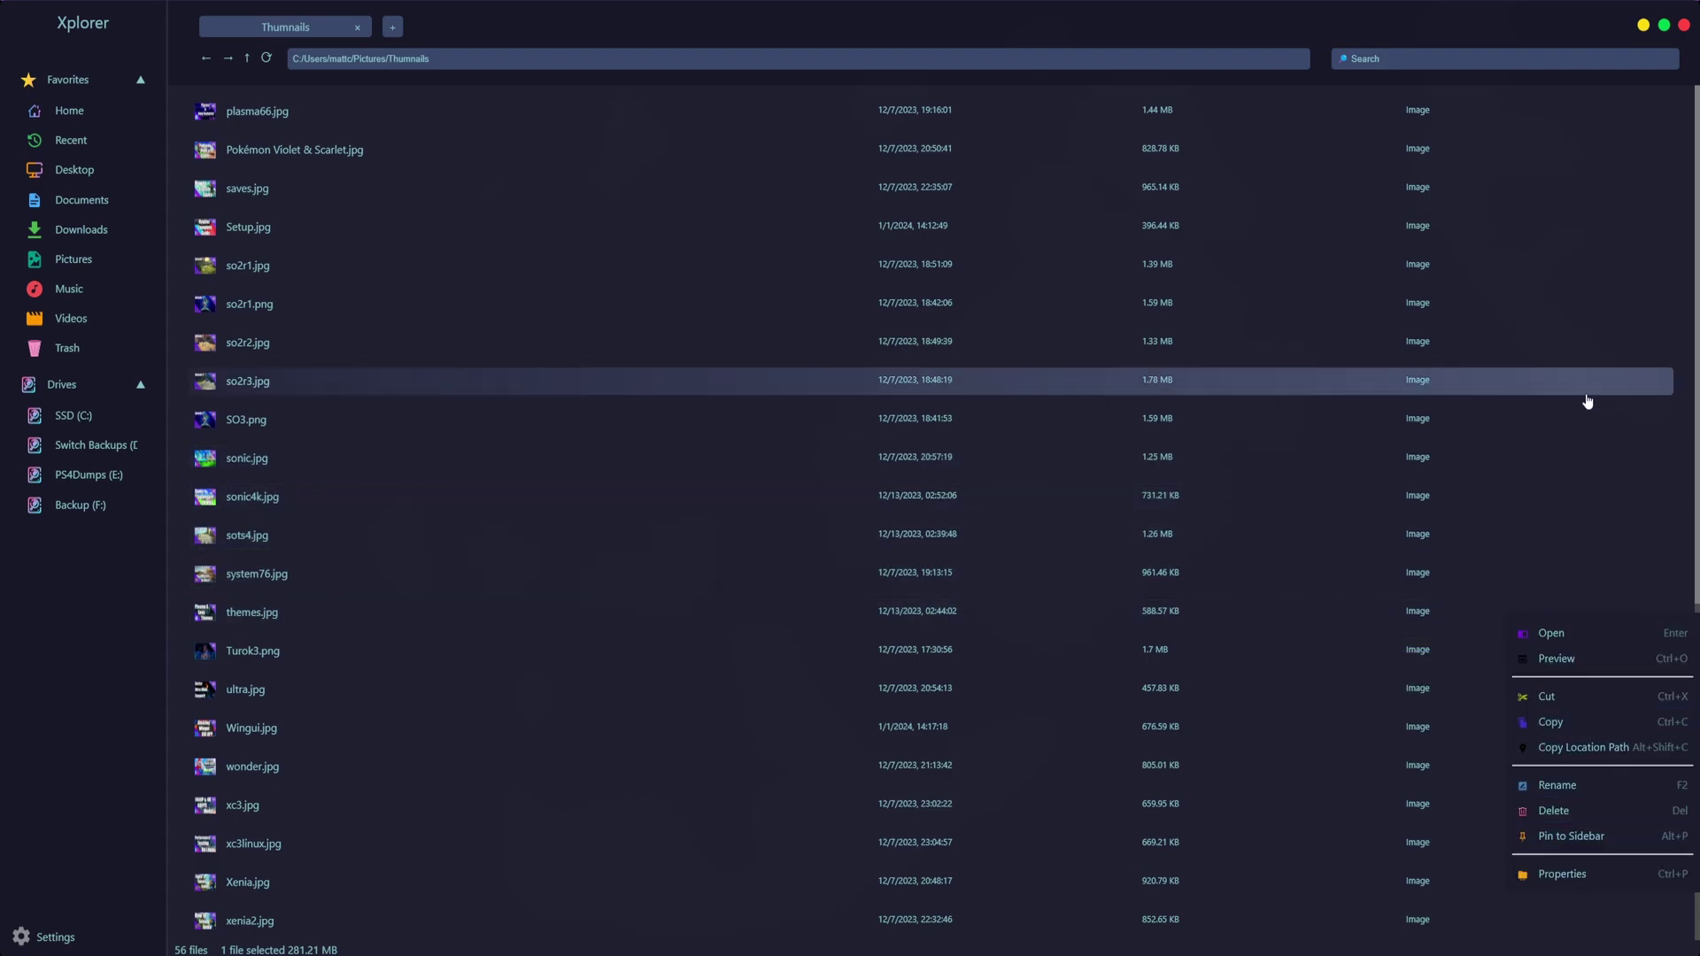
click(1585, 658)
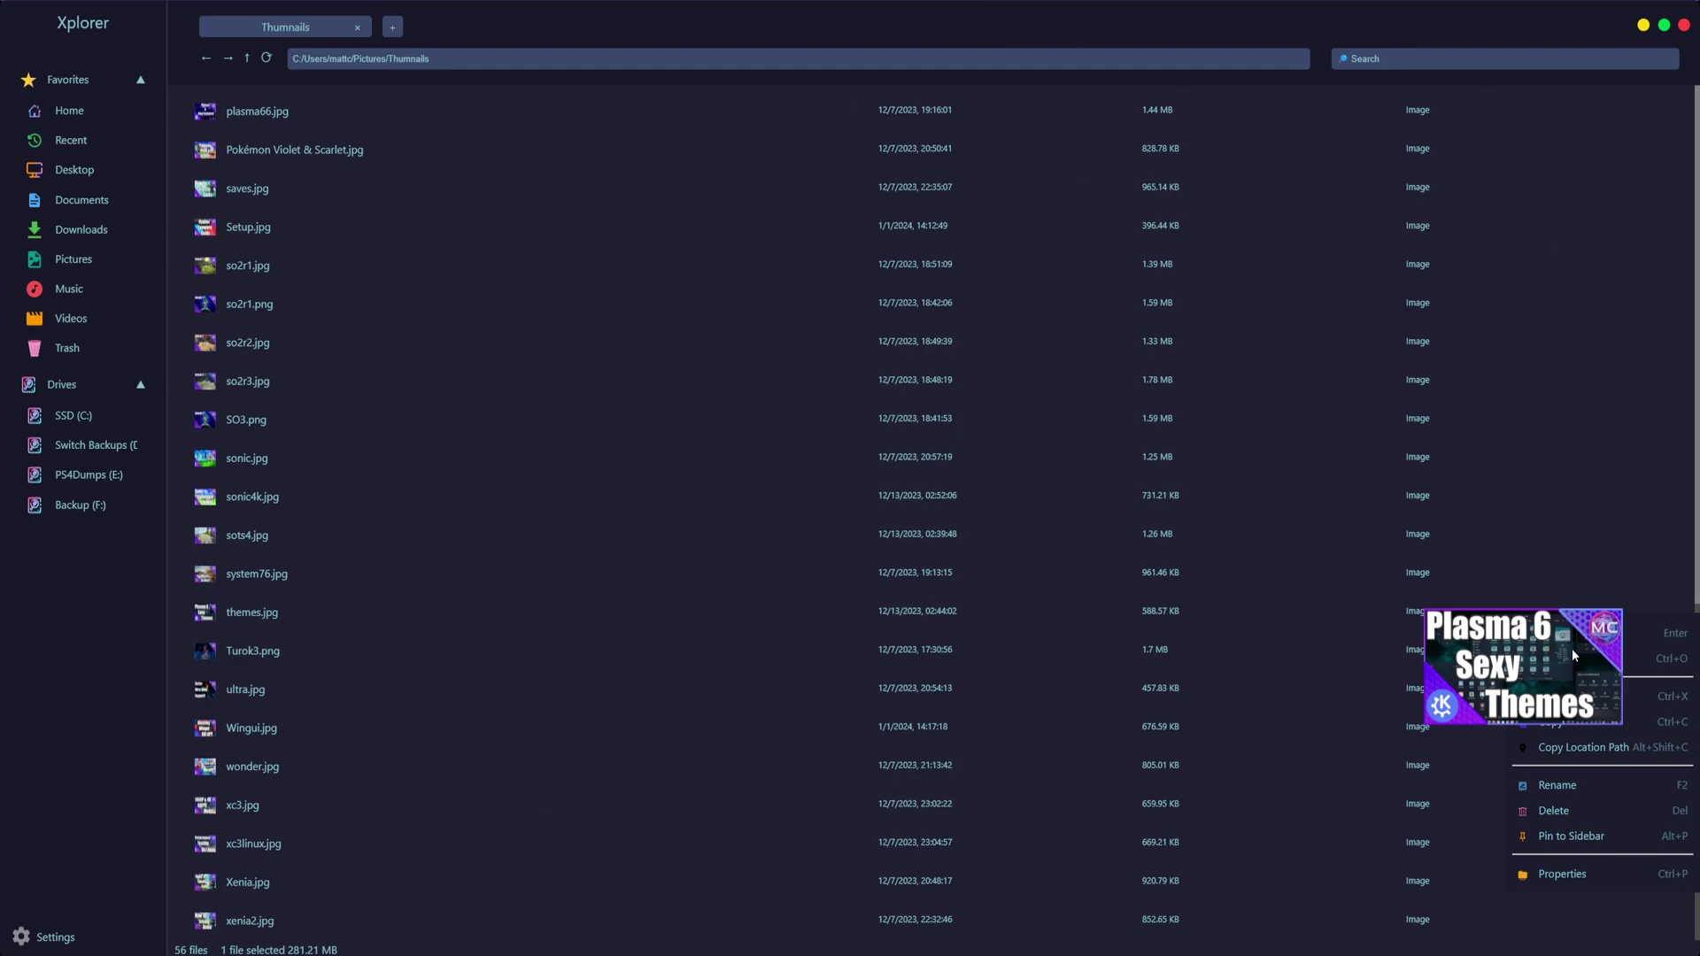
mouse_move(229, 268)
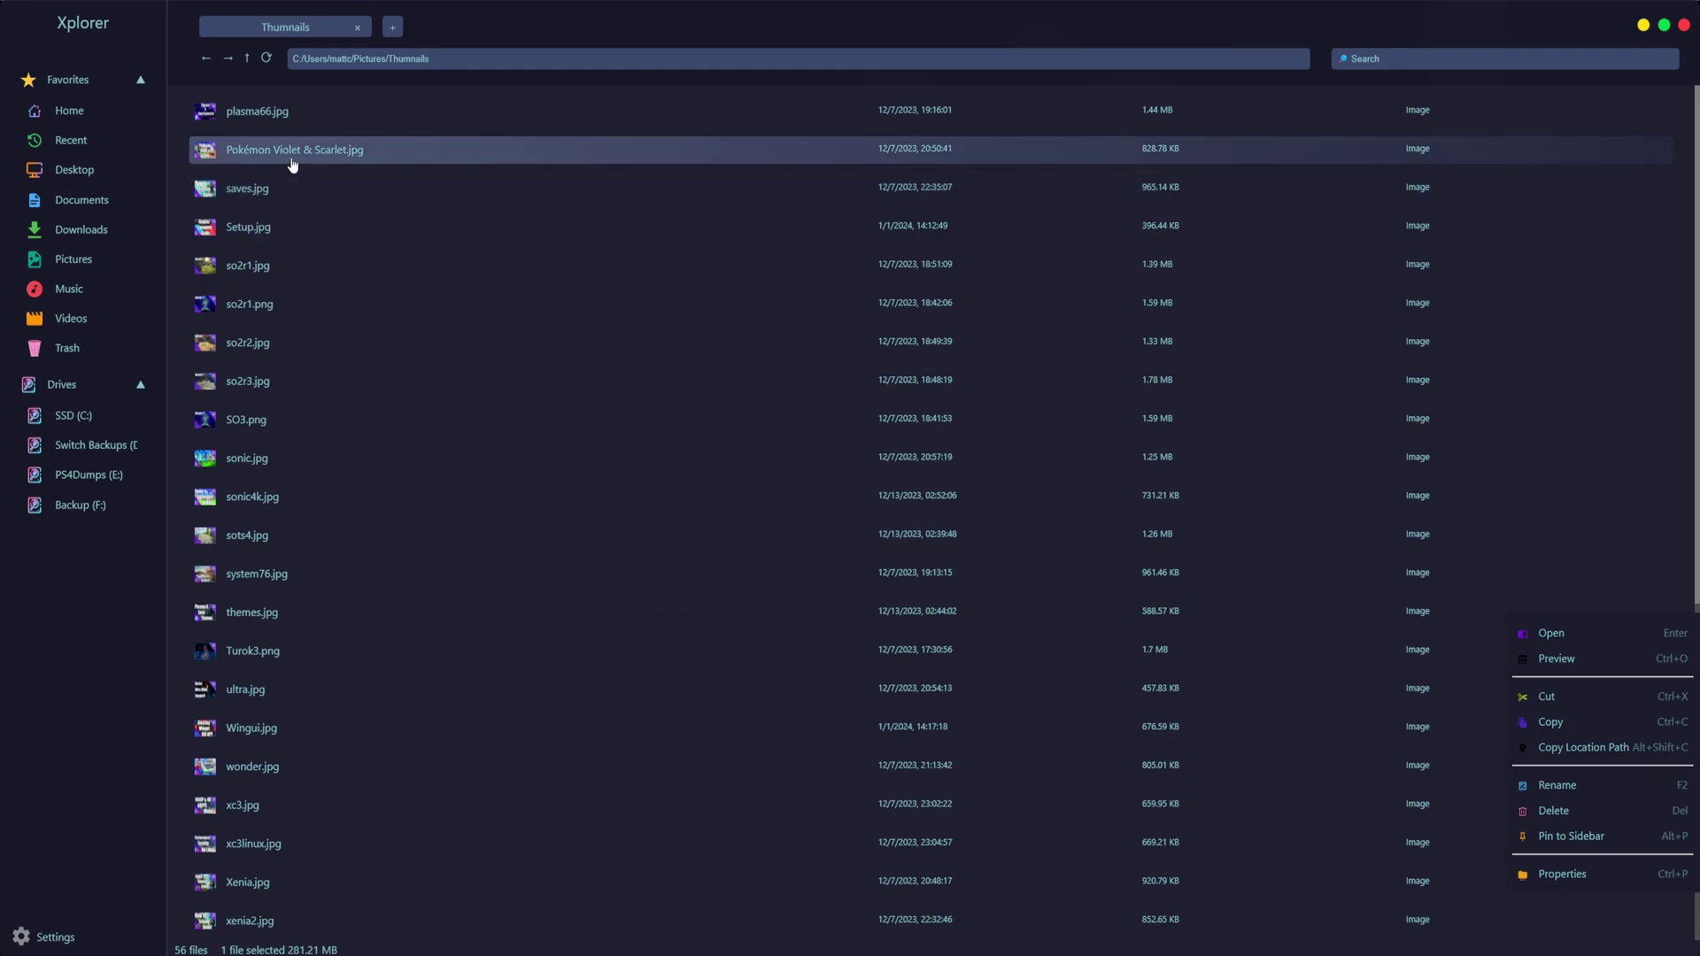
mouse_move(293, 163)
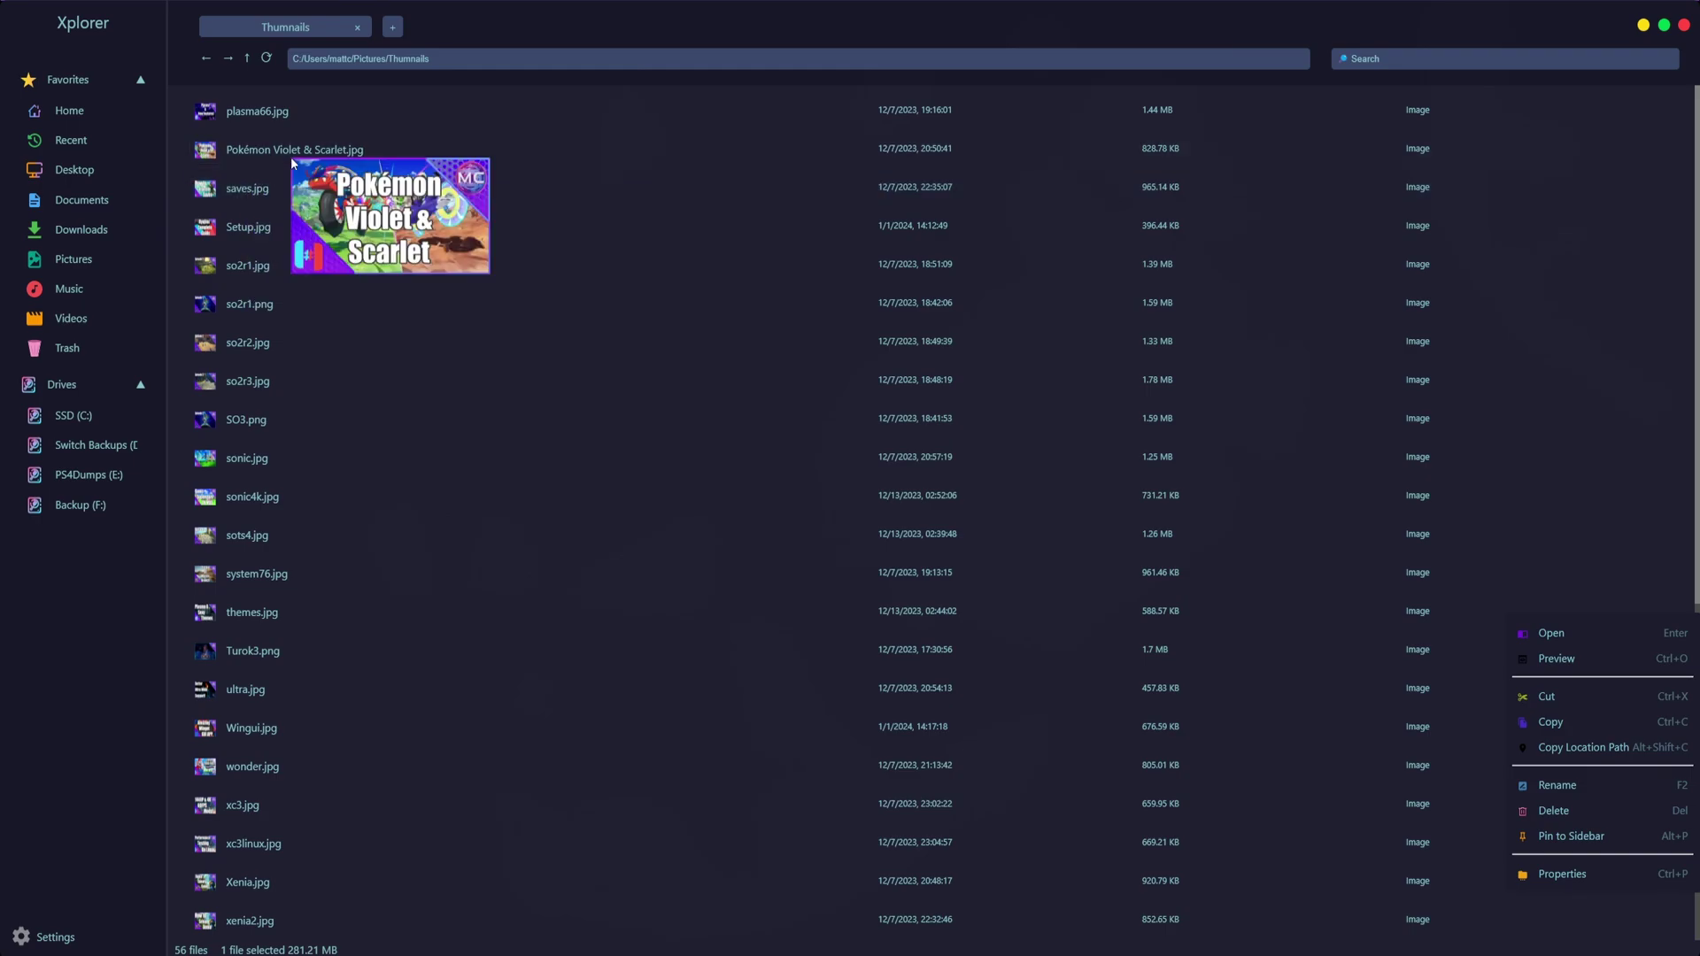
Open the Videos folder and request a preview of Nobara 39 video.mkv.
click(73, 324)
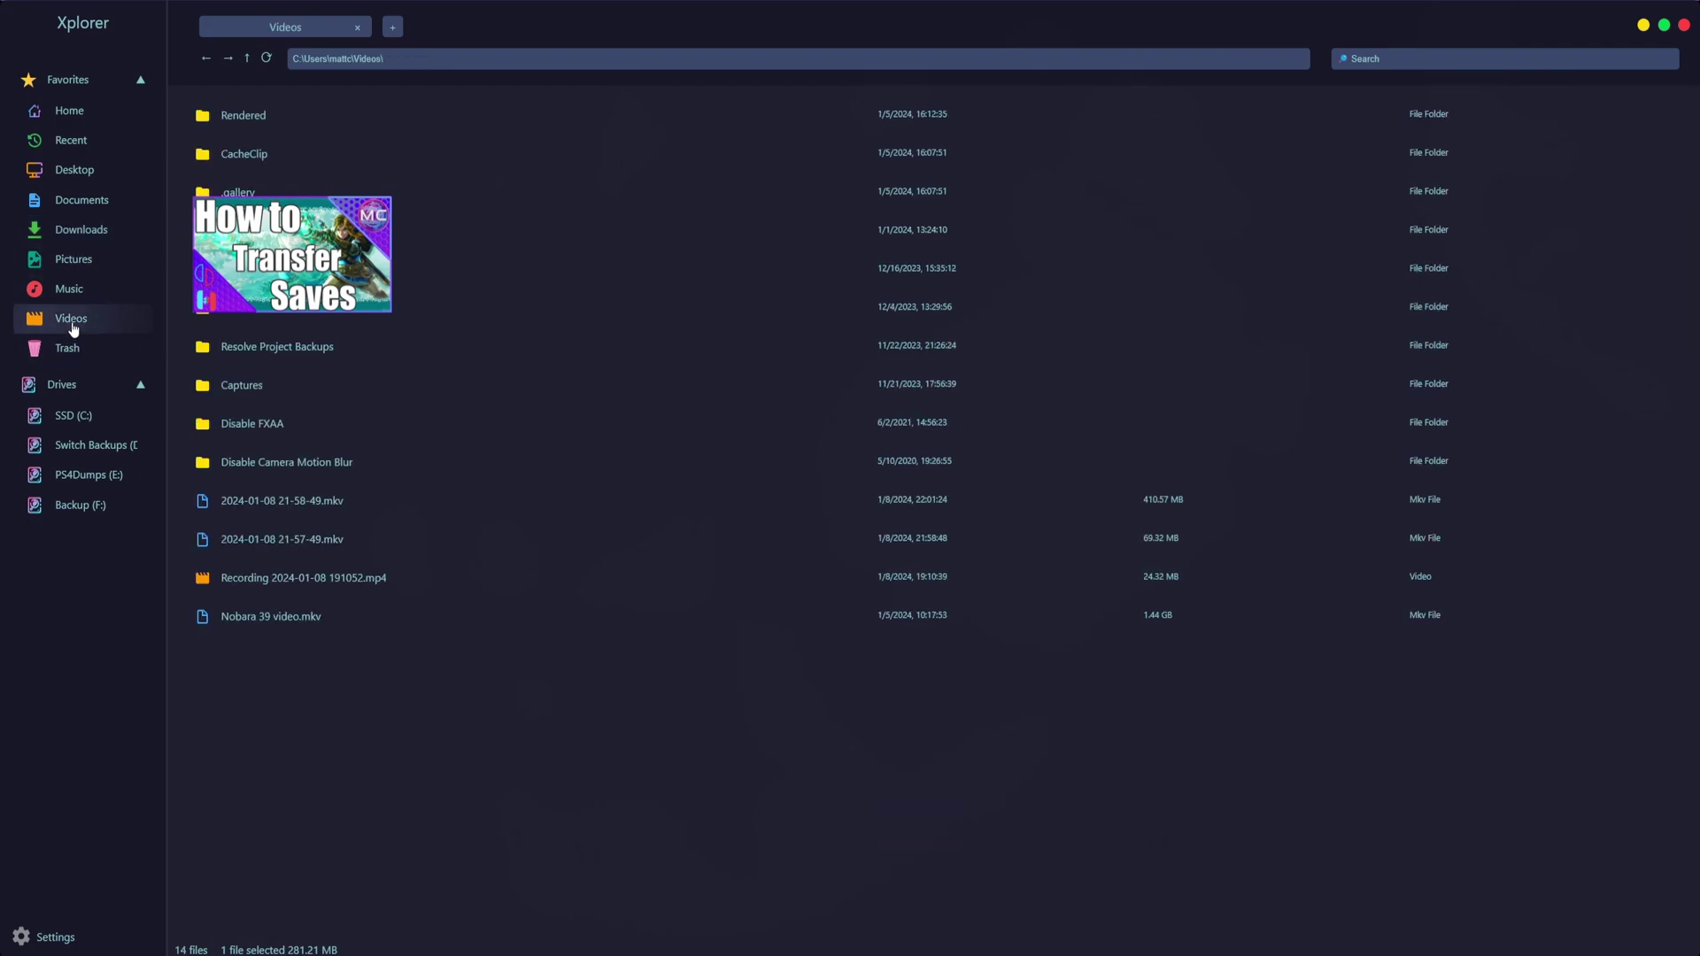
click(290, 626)
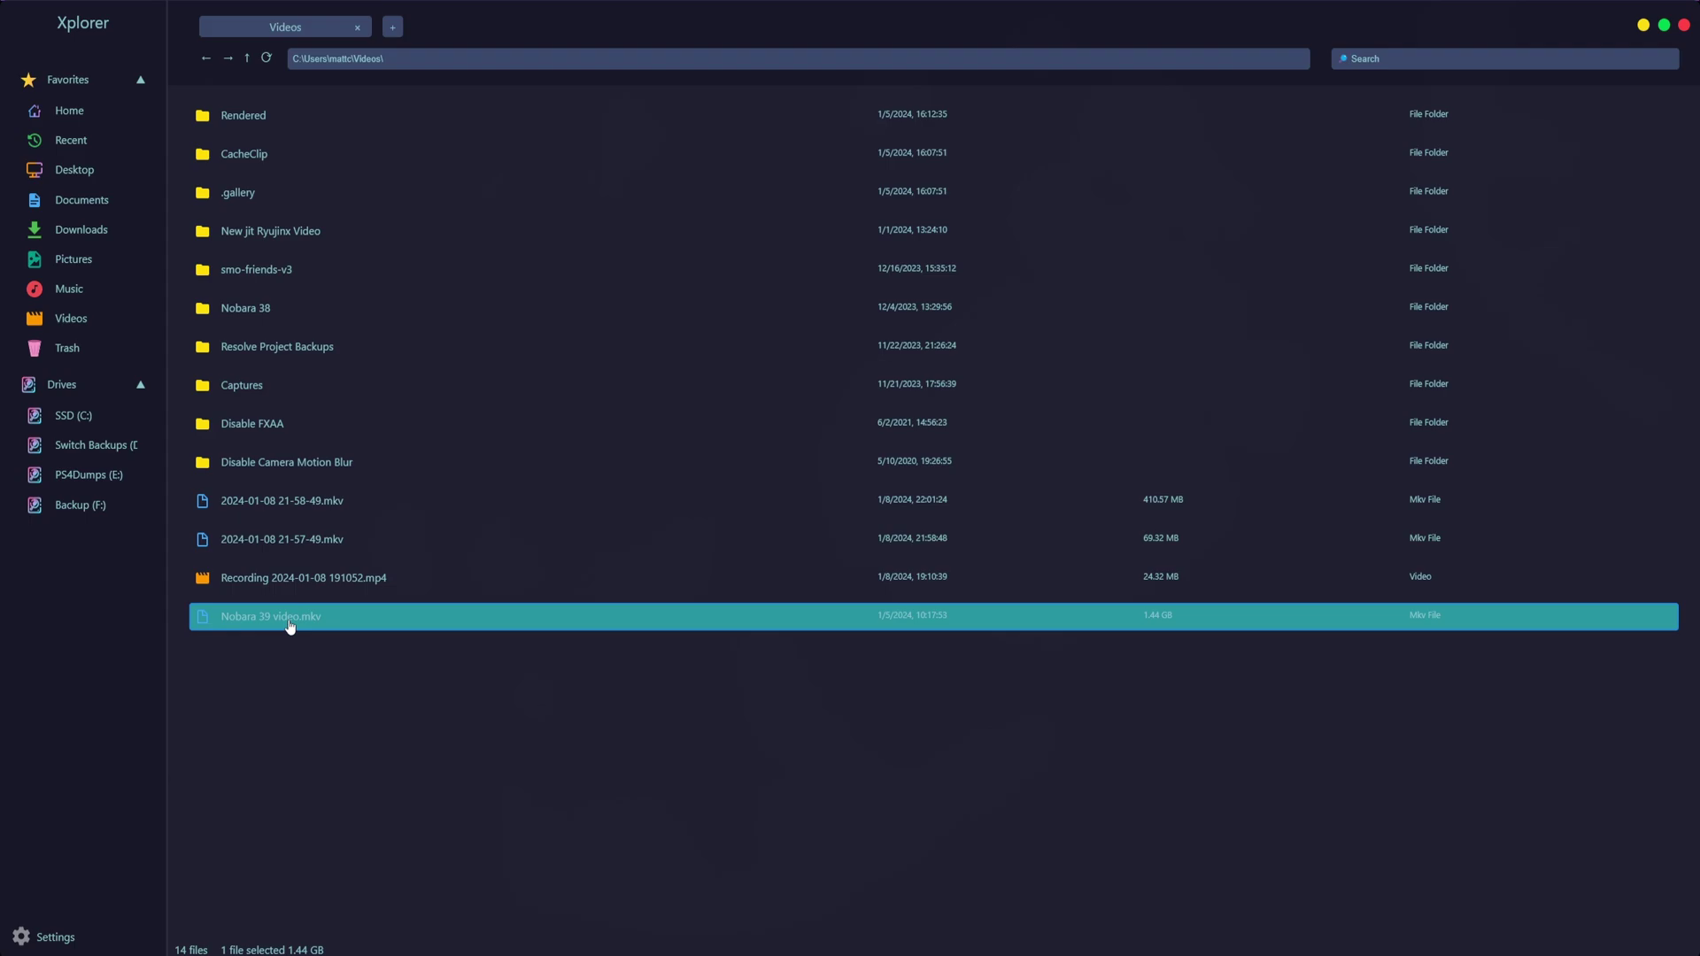
right_click(290, 626)
click(339, 654)
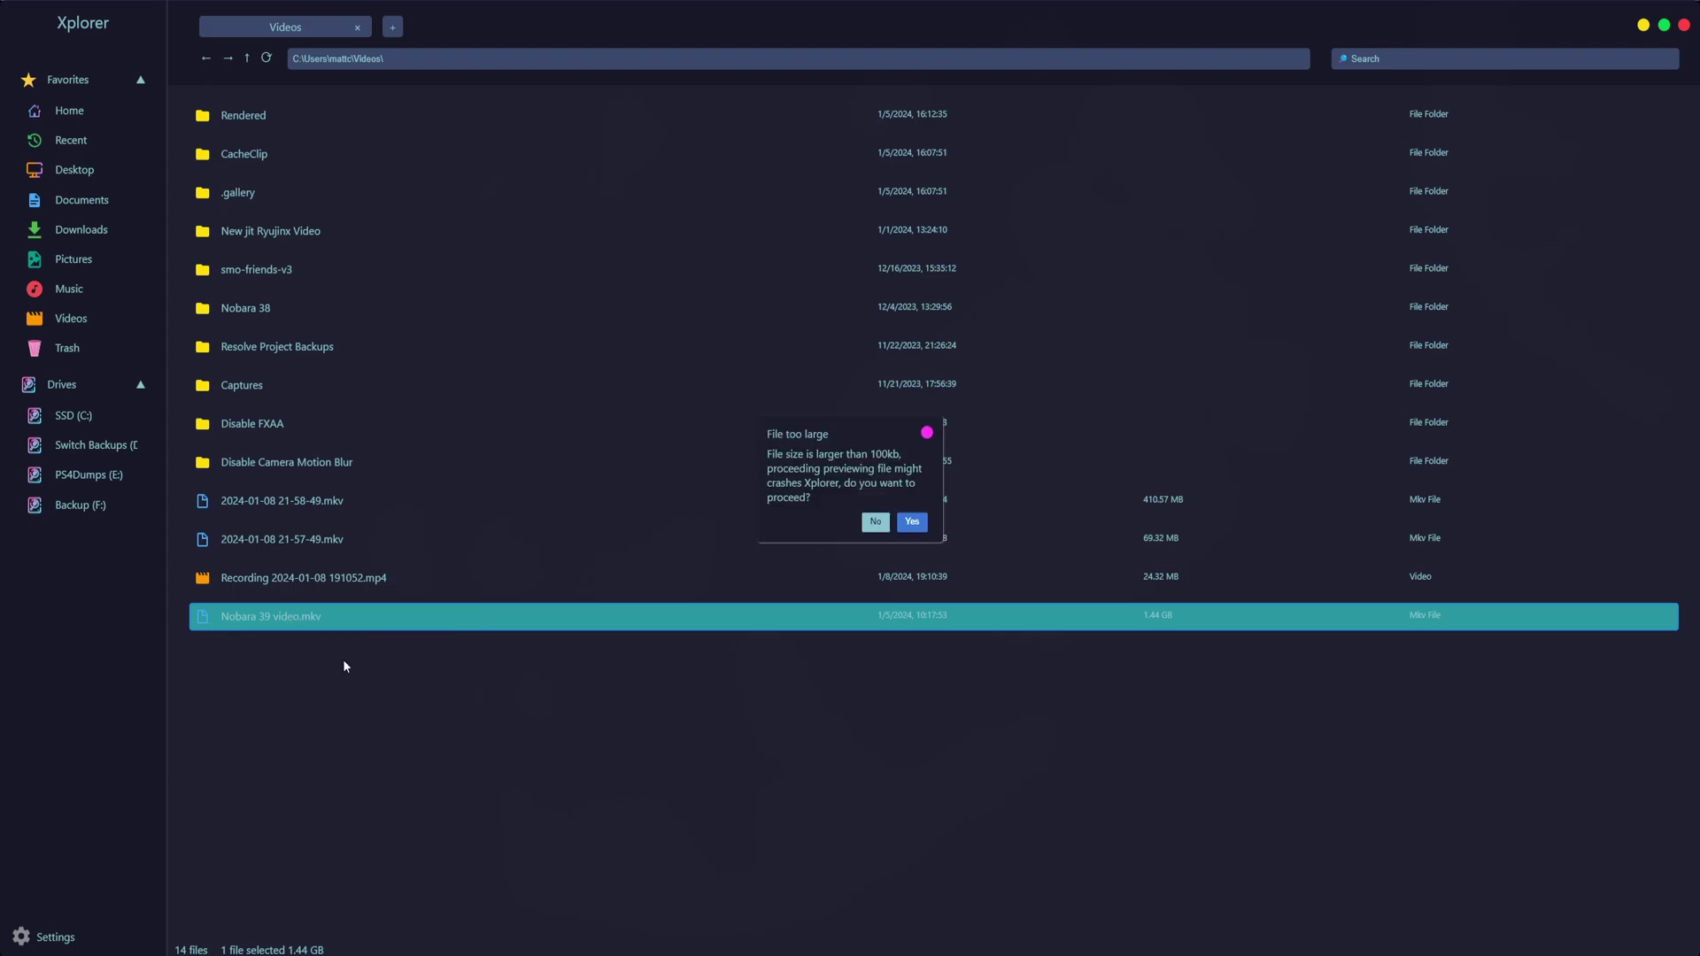
Dismiss the File too large warning and return the window to full screen.
click(912, 528)
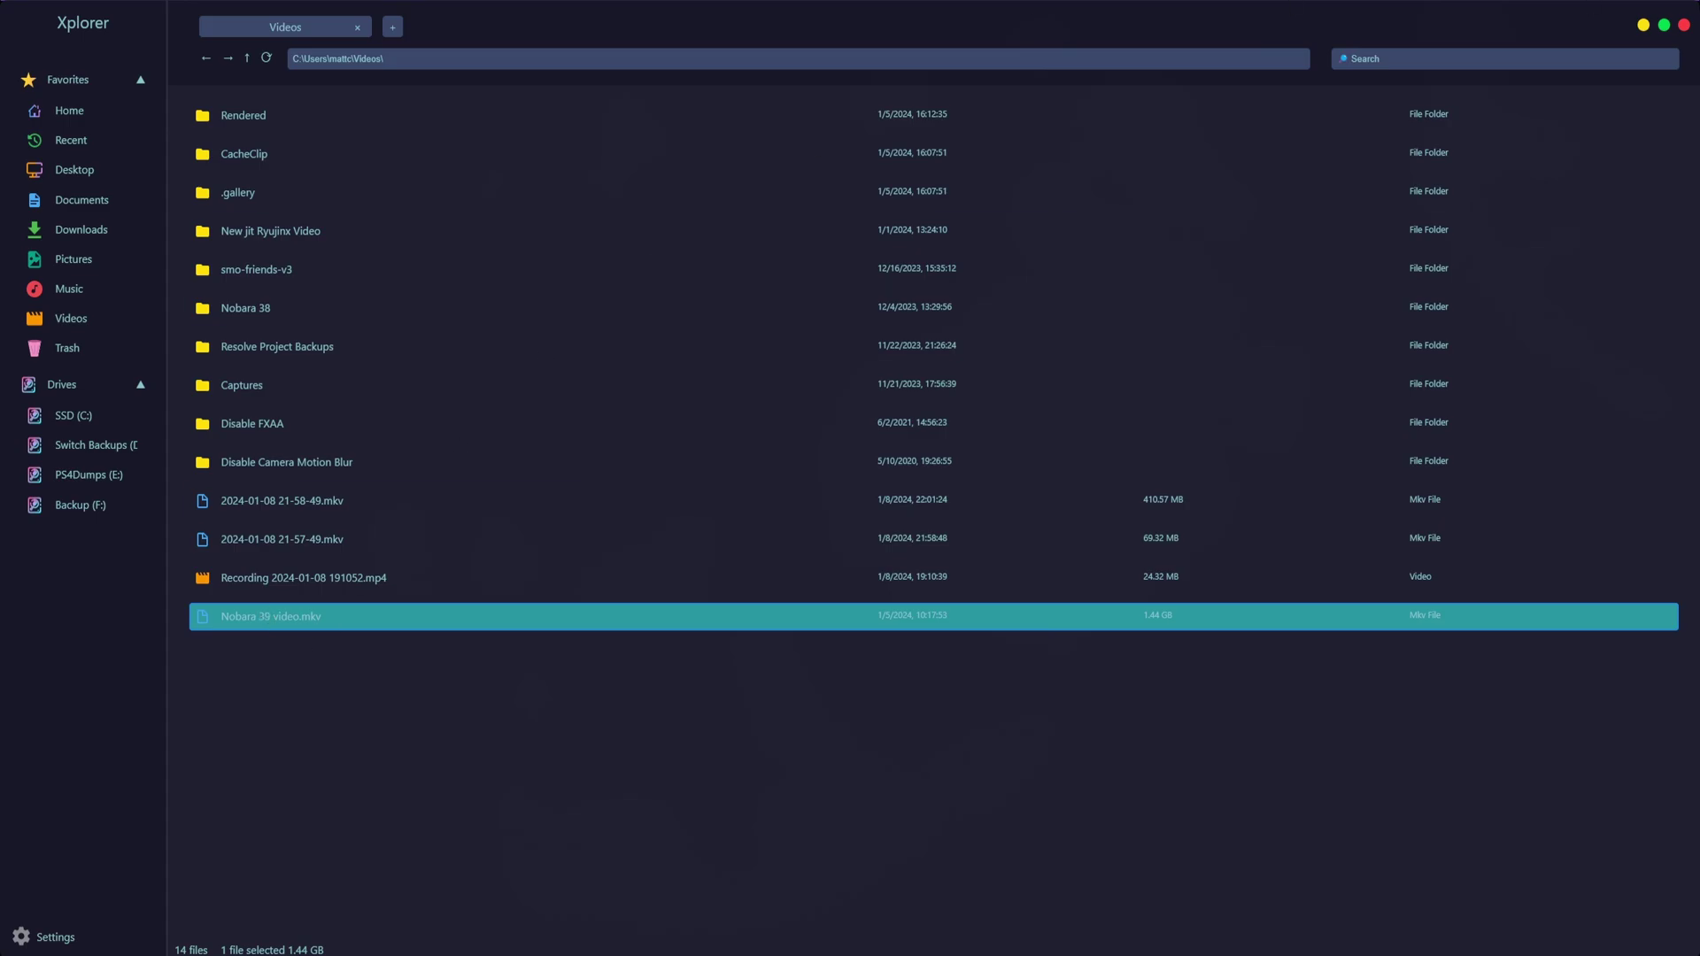
drag(1575, 76, 917, 2)
click(414, 721)
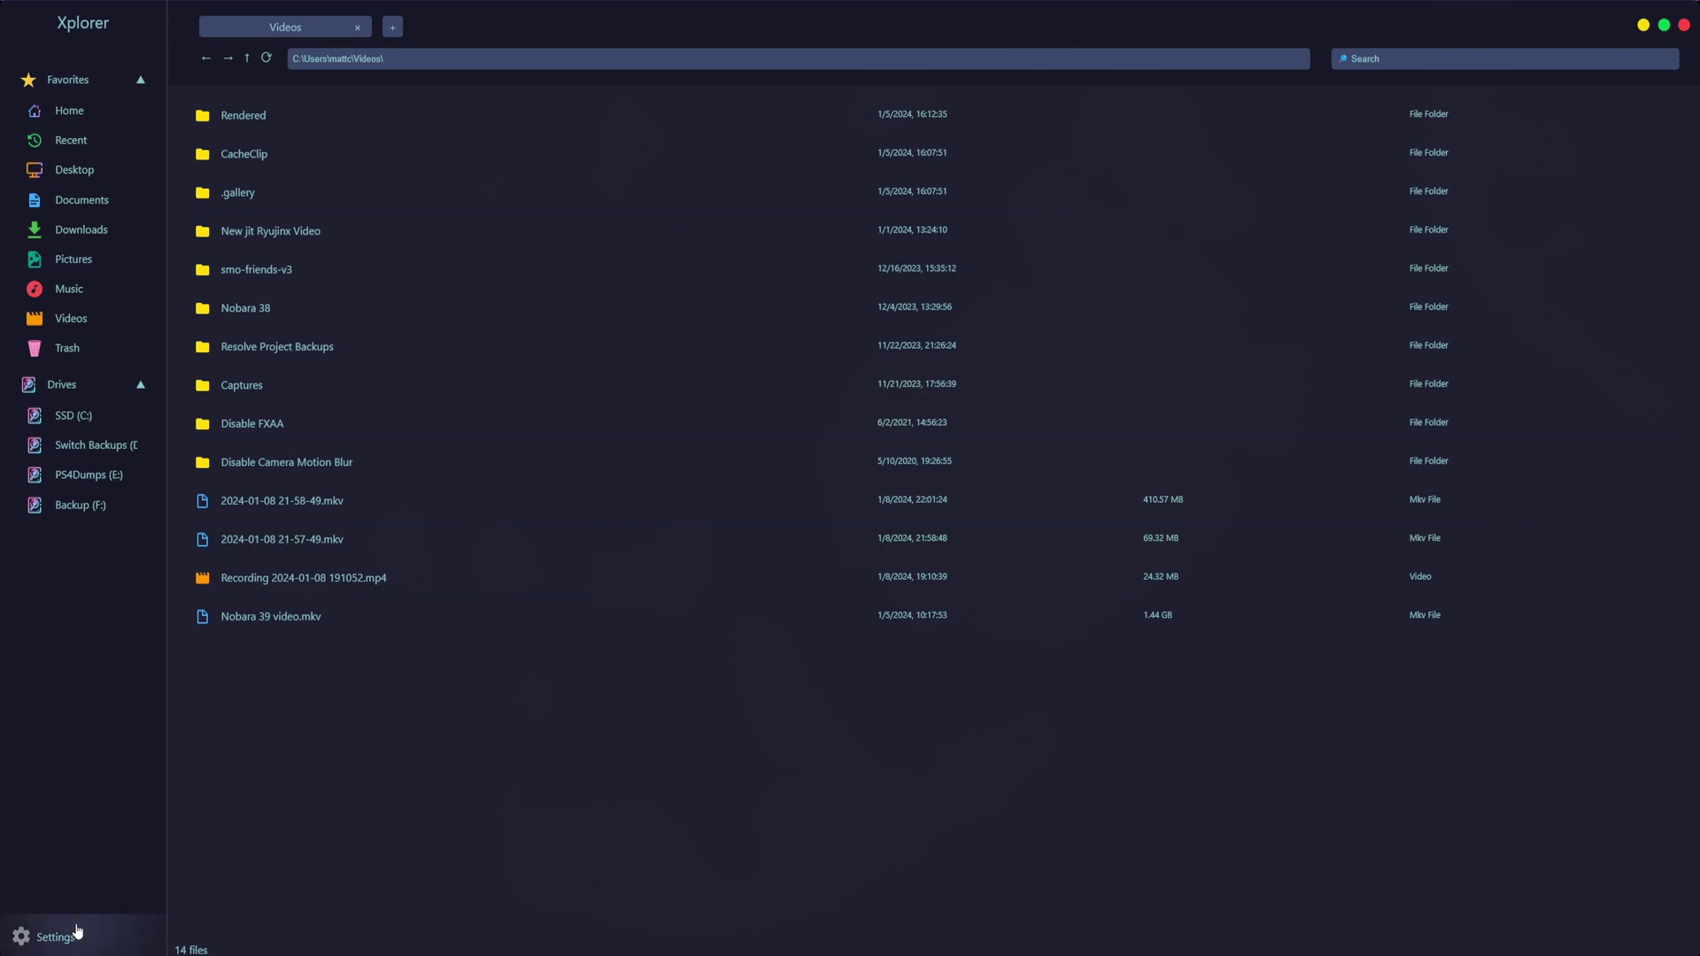
Keep frame style Default, enable thumbnails for all directories, and make Medium Grid View the default layout.
click(49, 935)
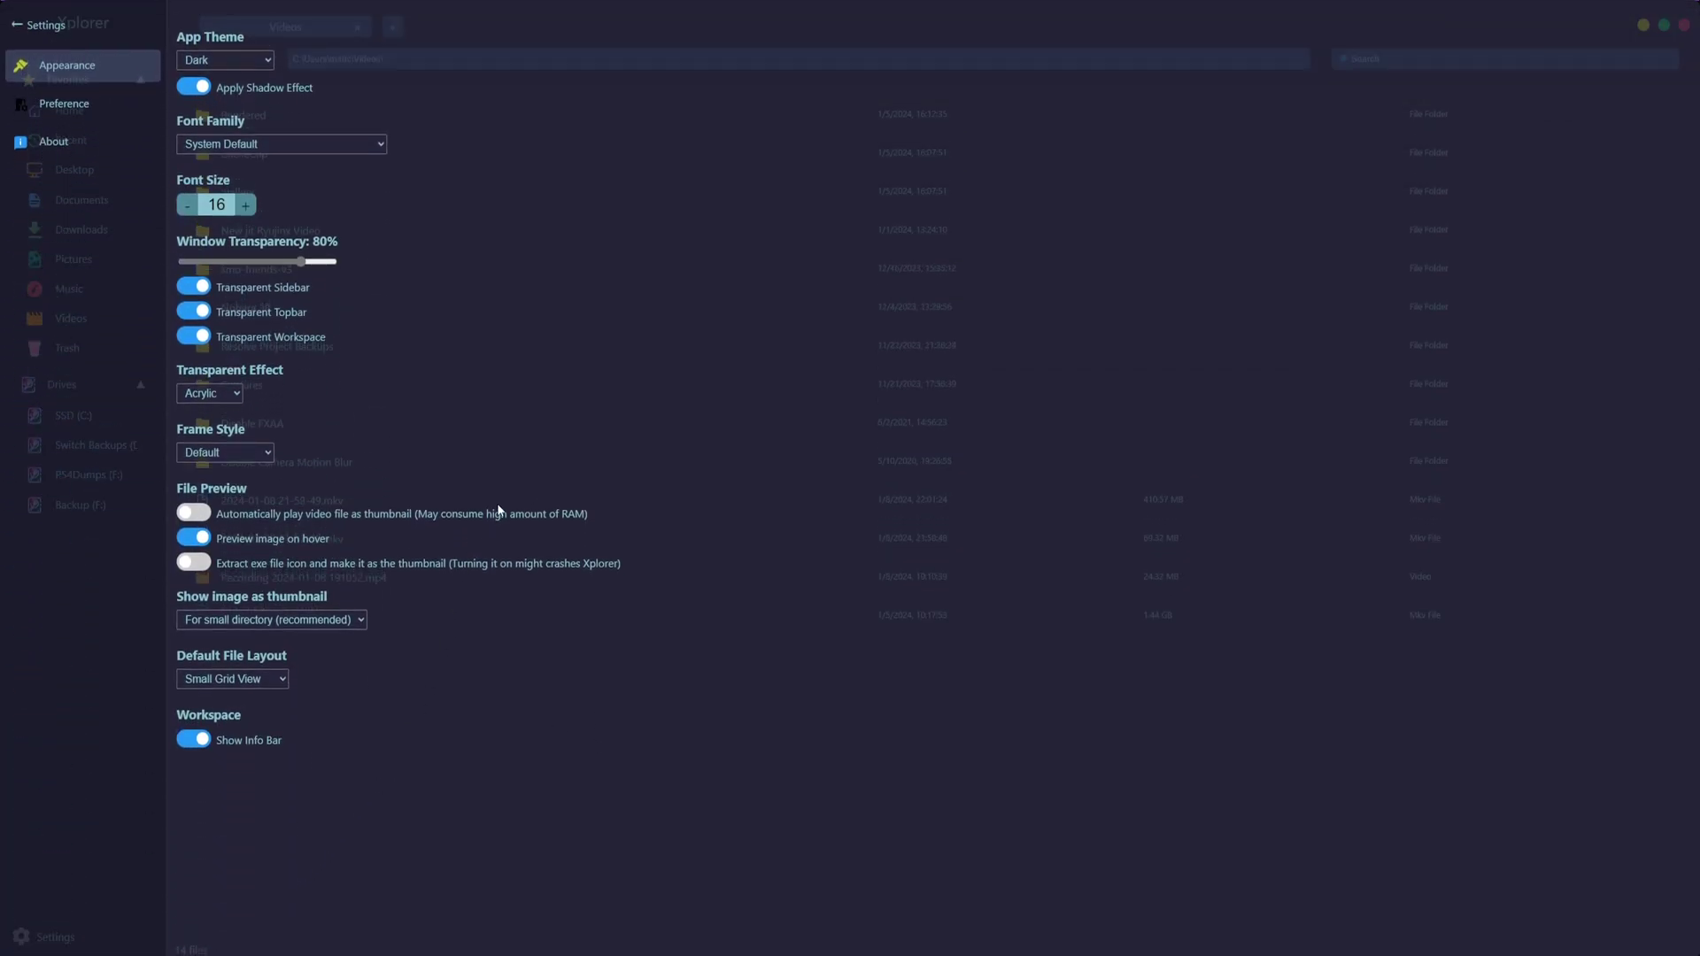
click(246, 454)
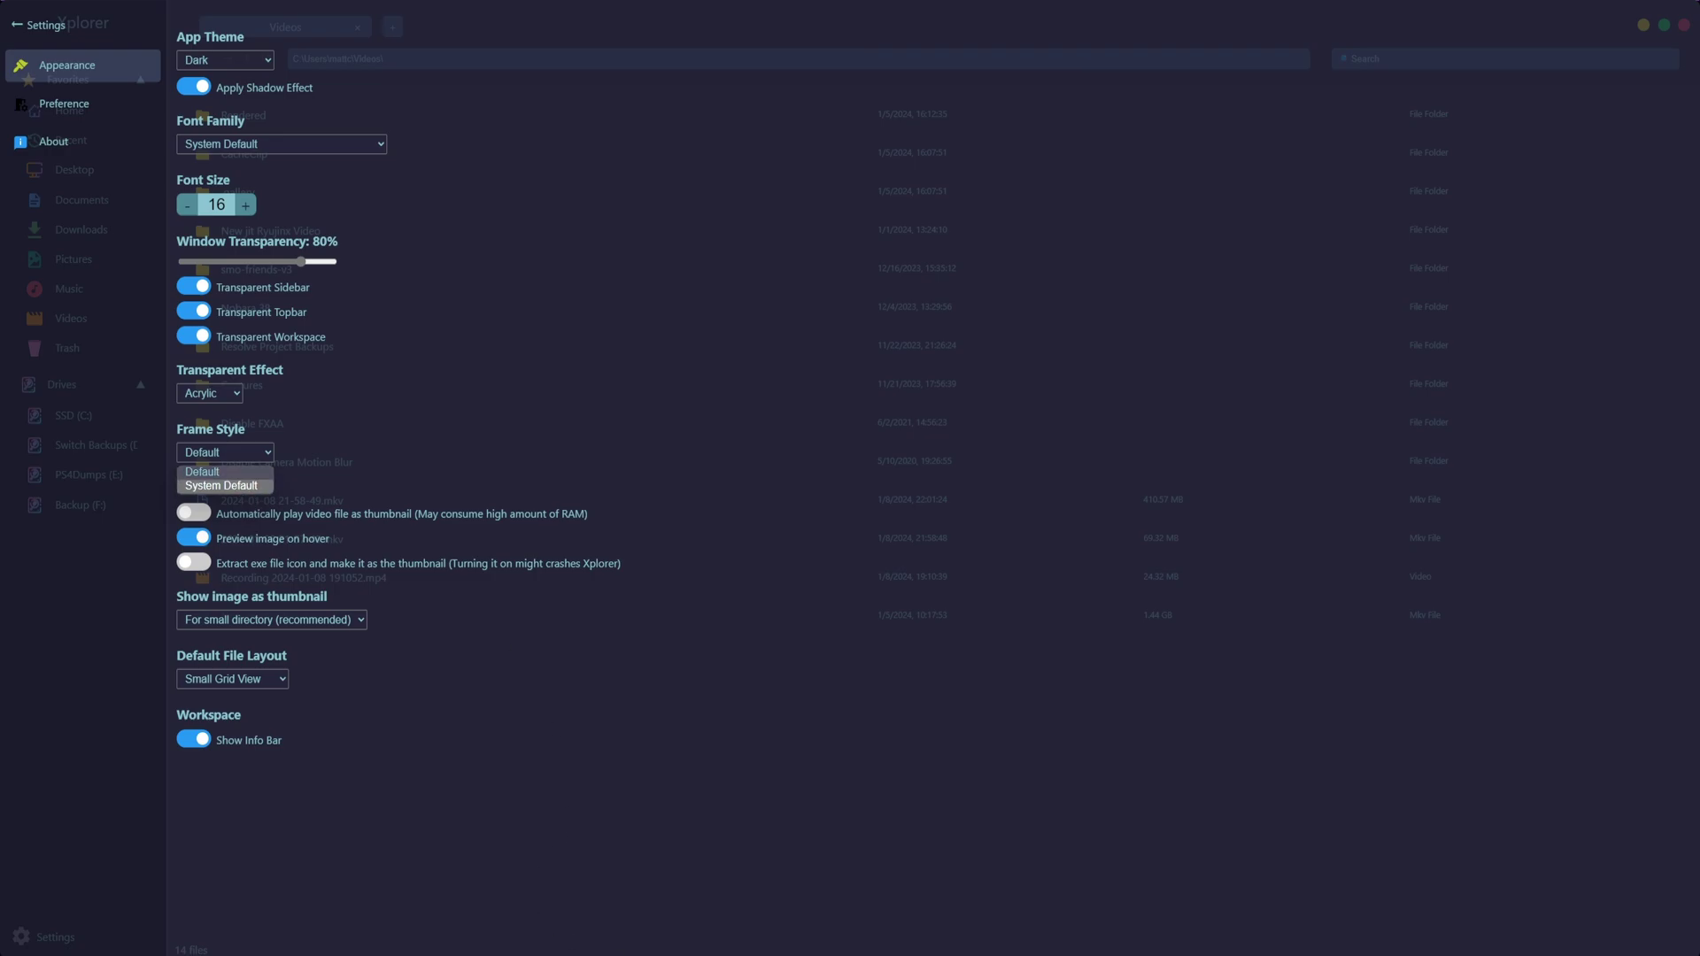
click(566, 696)
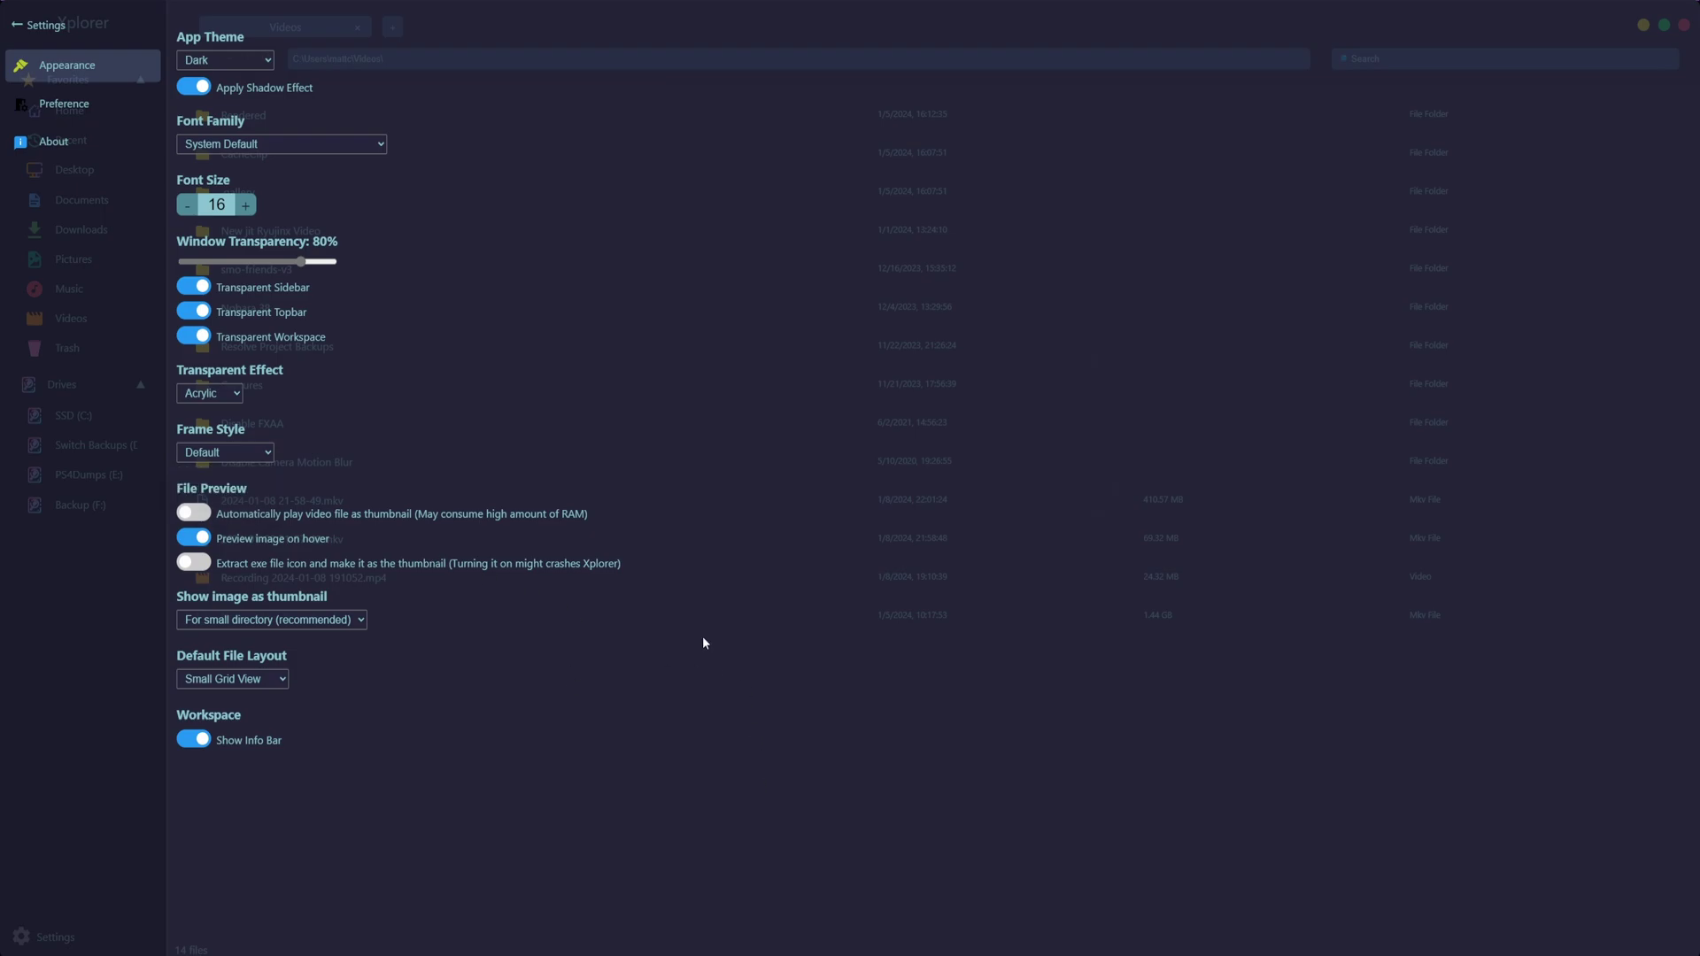
click(342, 620)
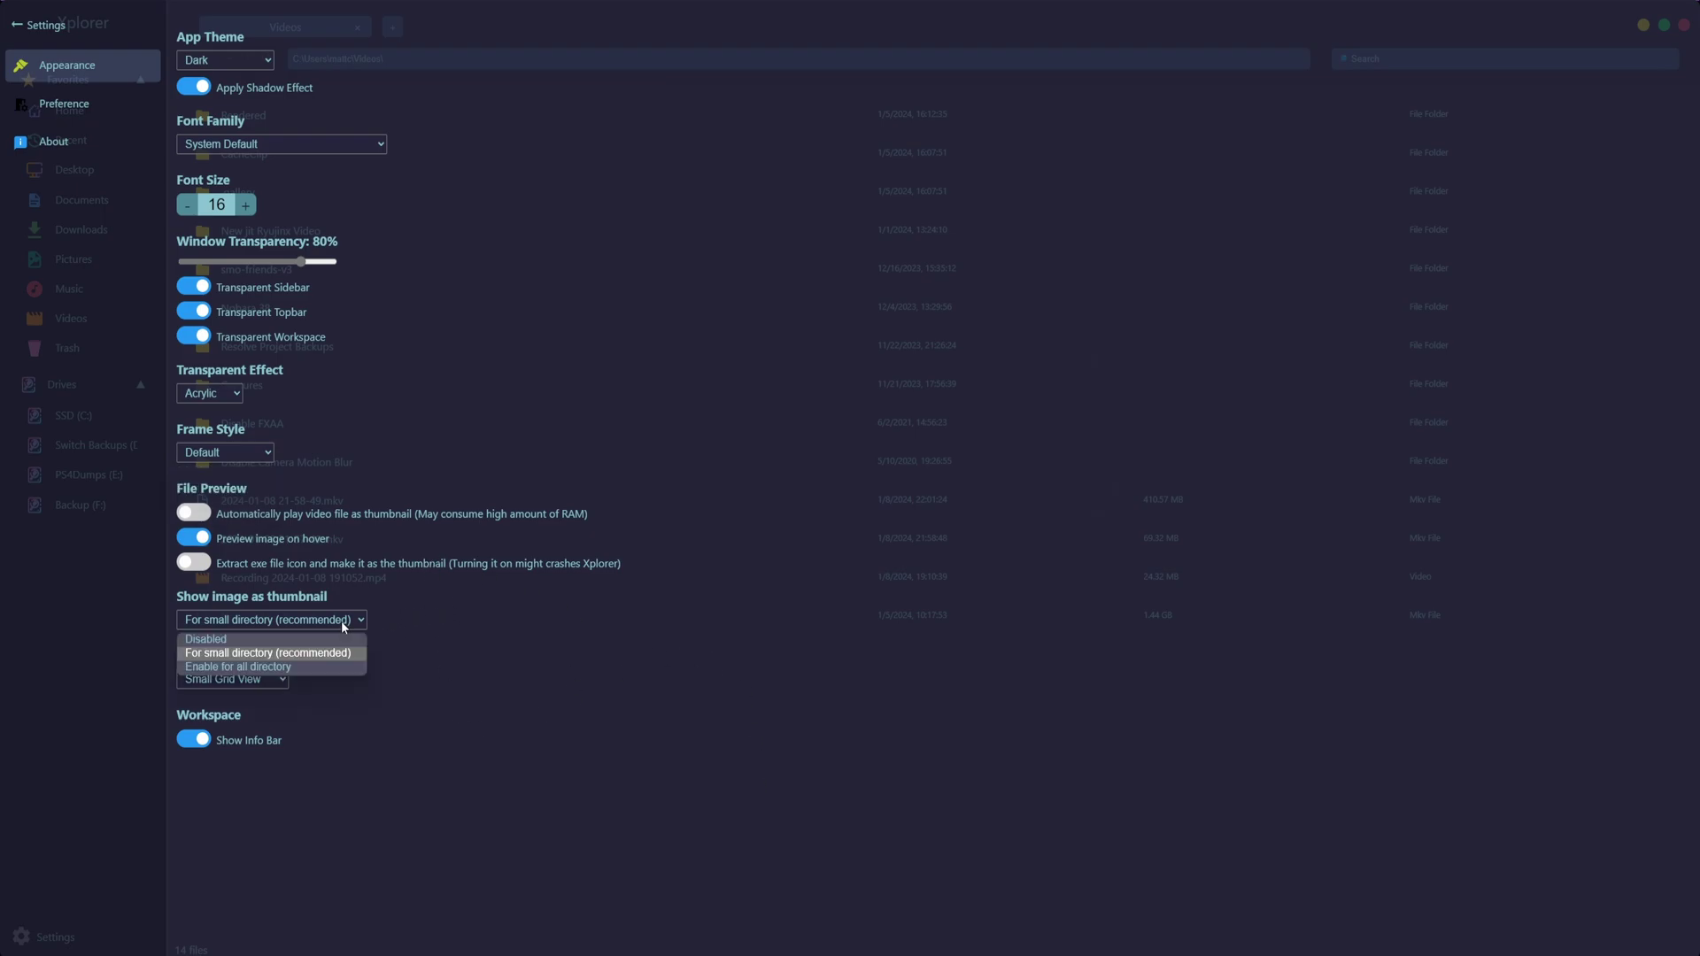
click(318, 668)
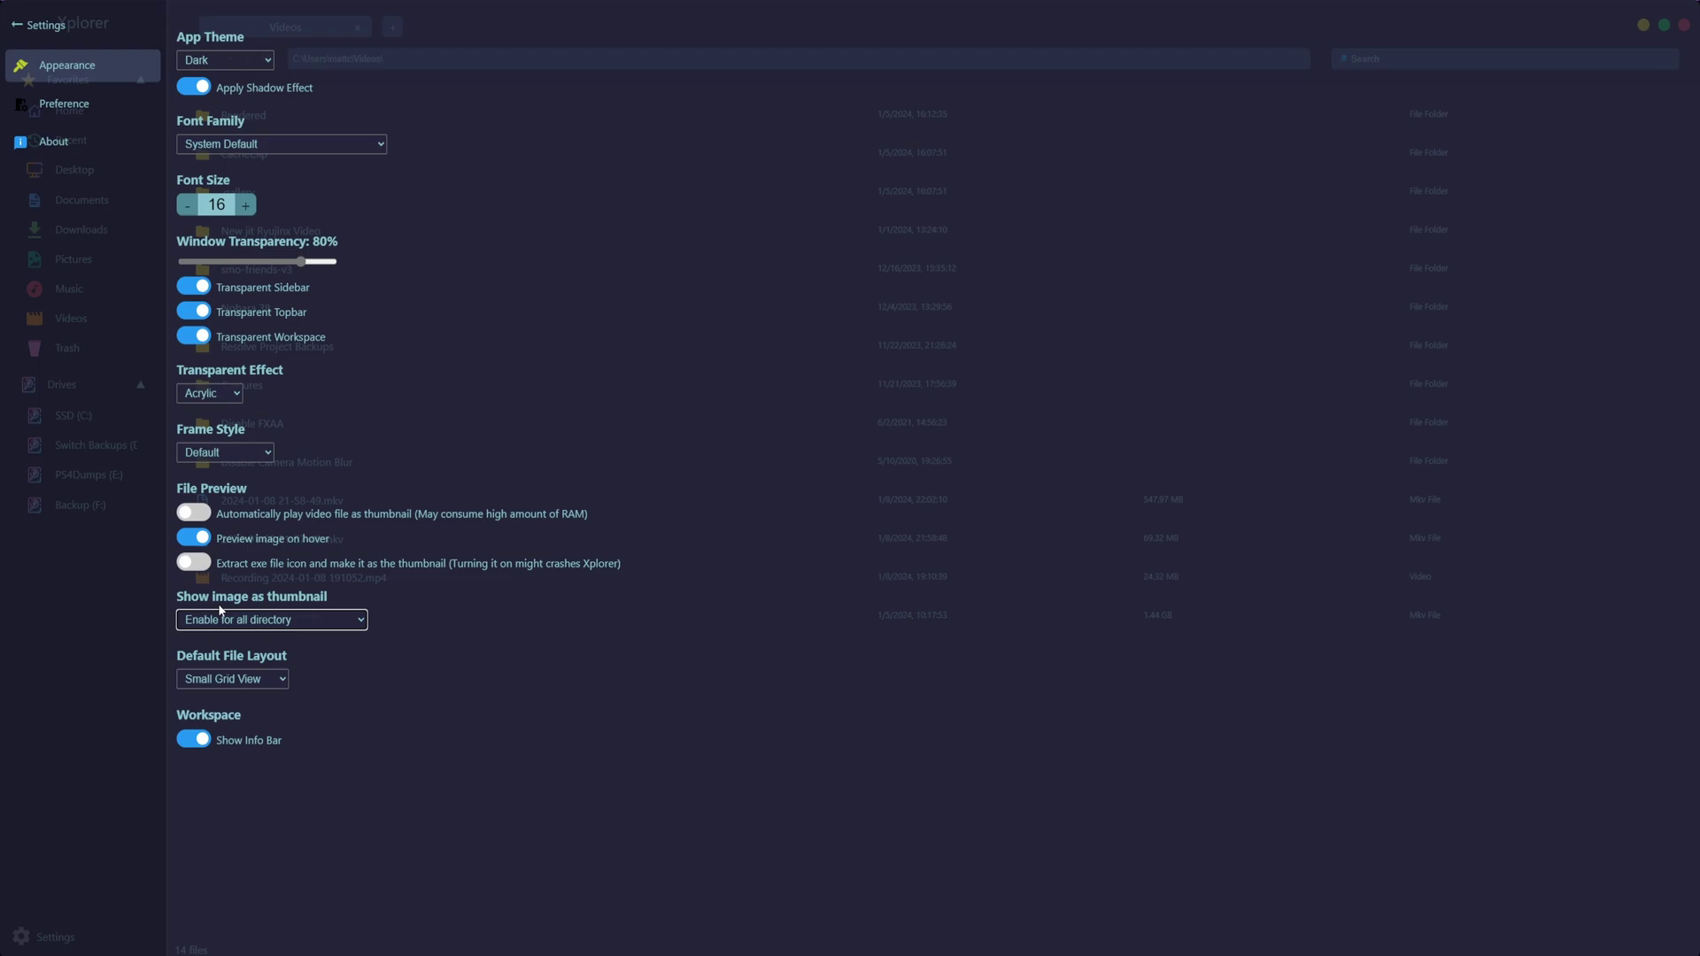
click(266, 680)
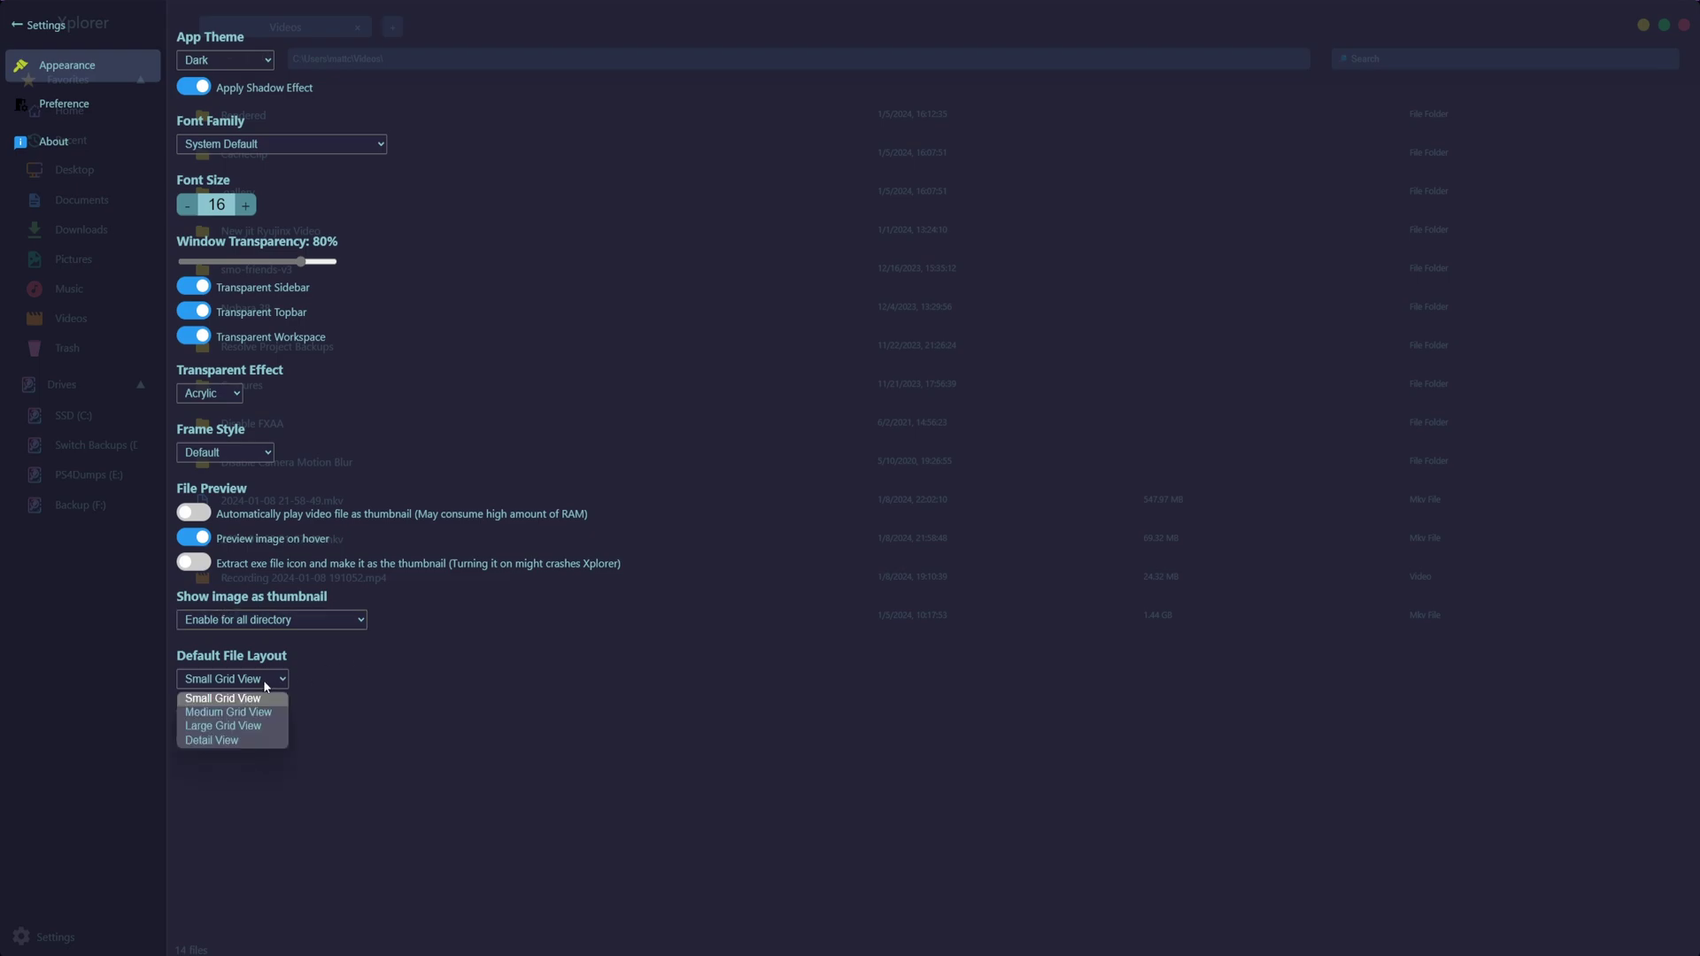
click(268, 712)
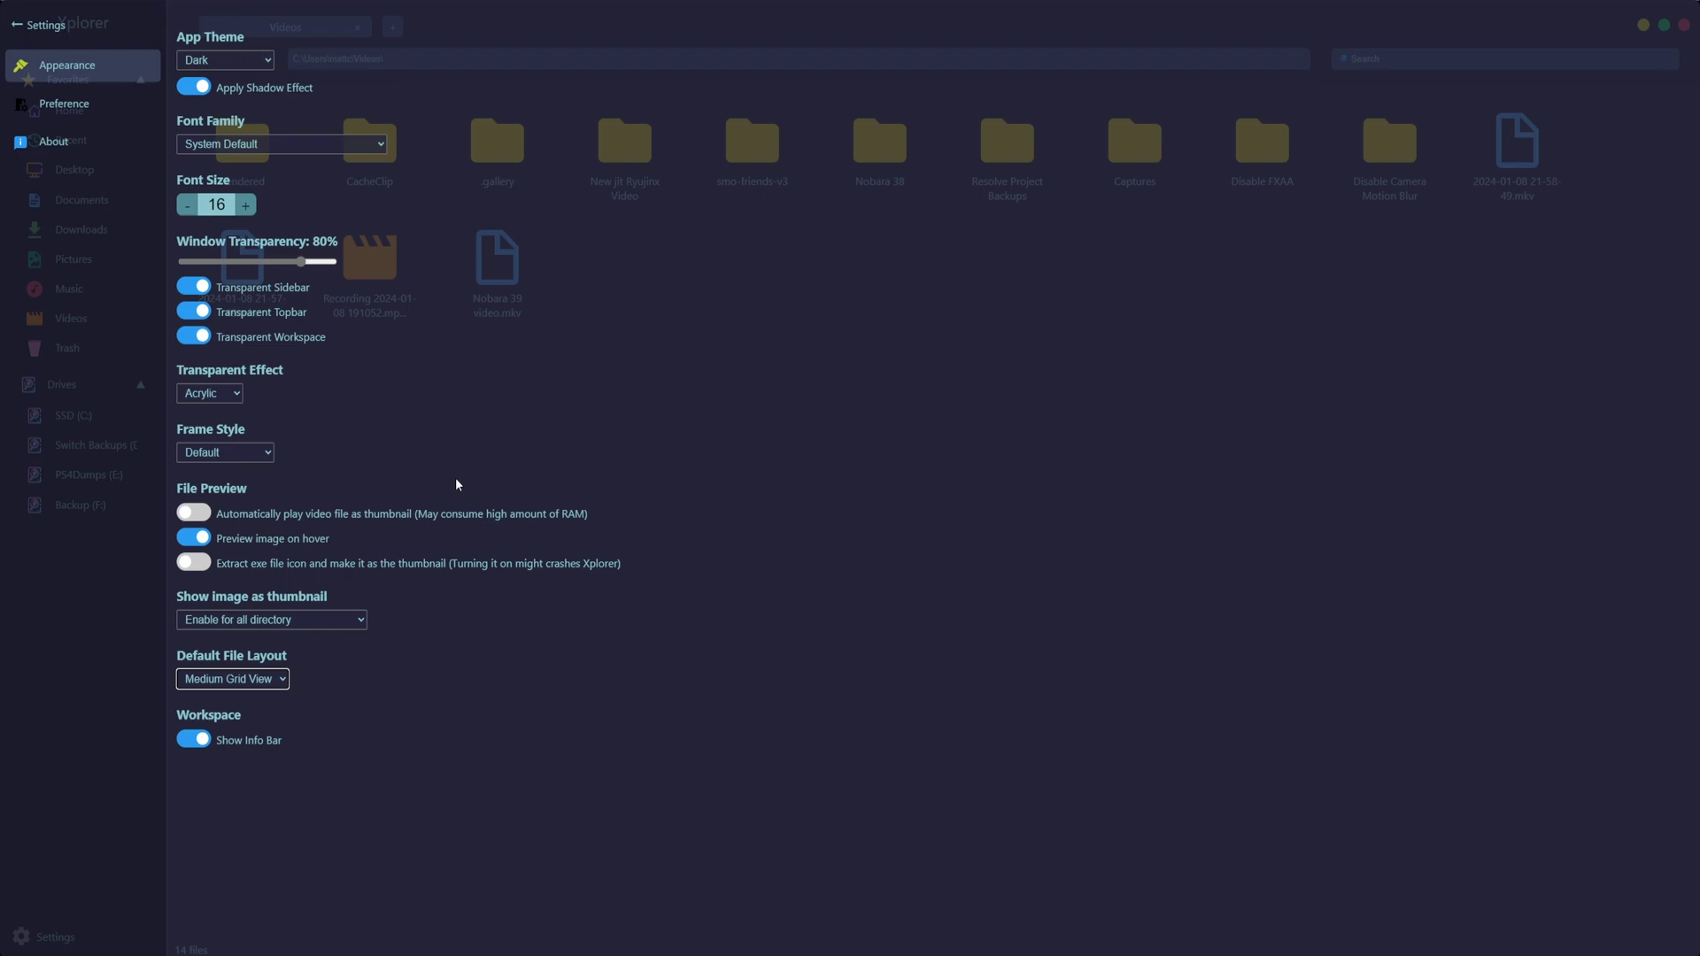
Keep System Default font, switch the app theme to Dark+, and go to the Preference page.
click(258, 144)
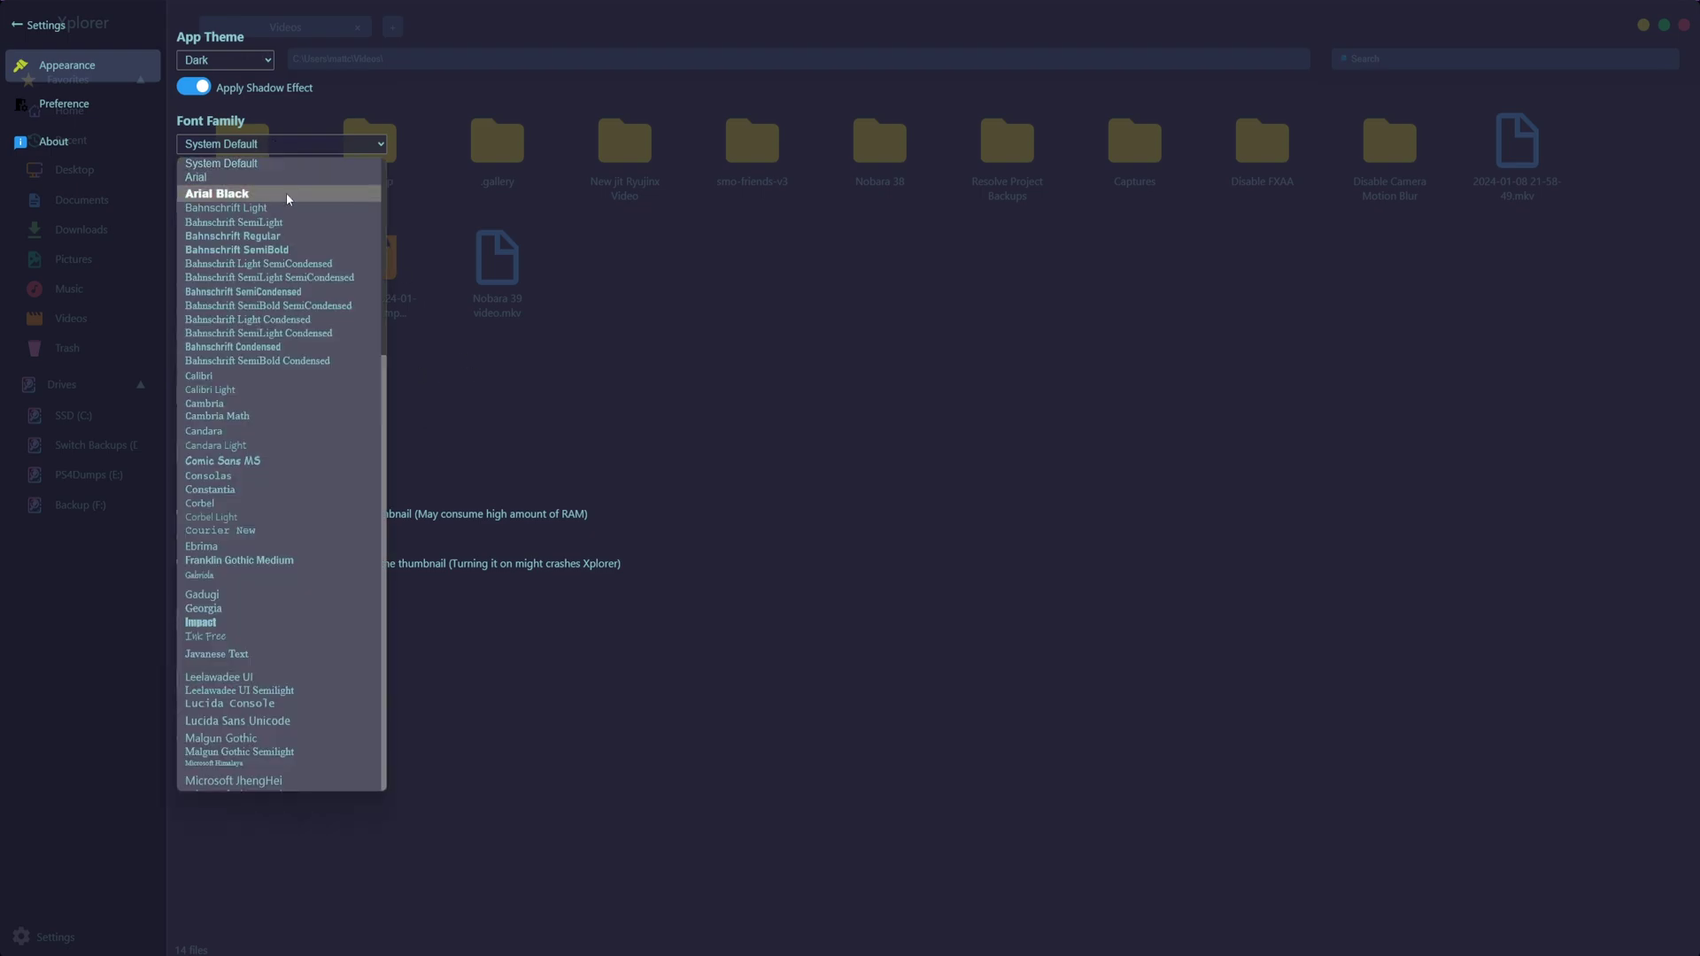
click(613, 296)
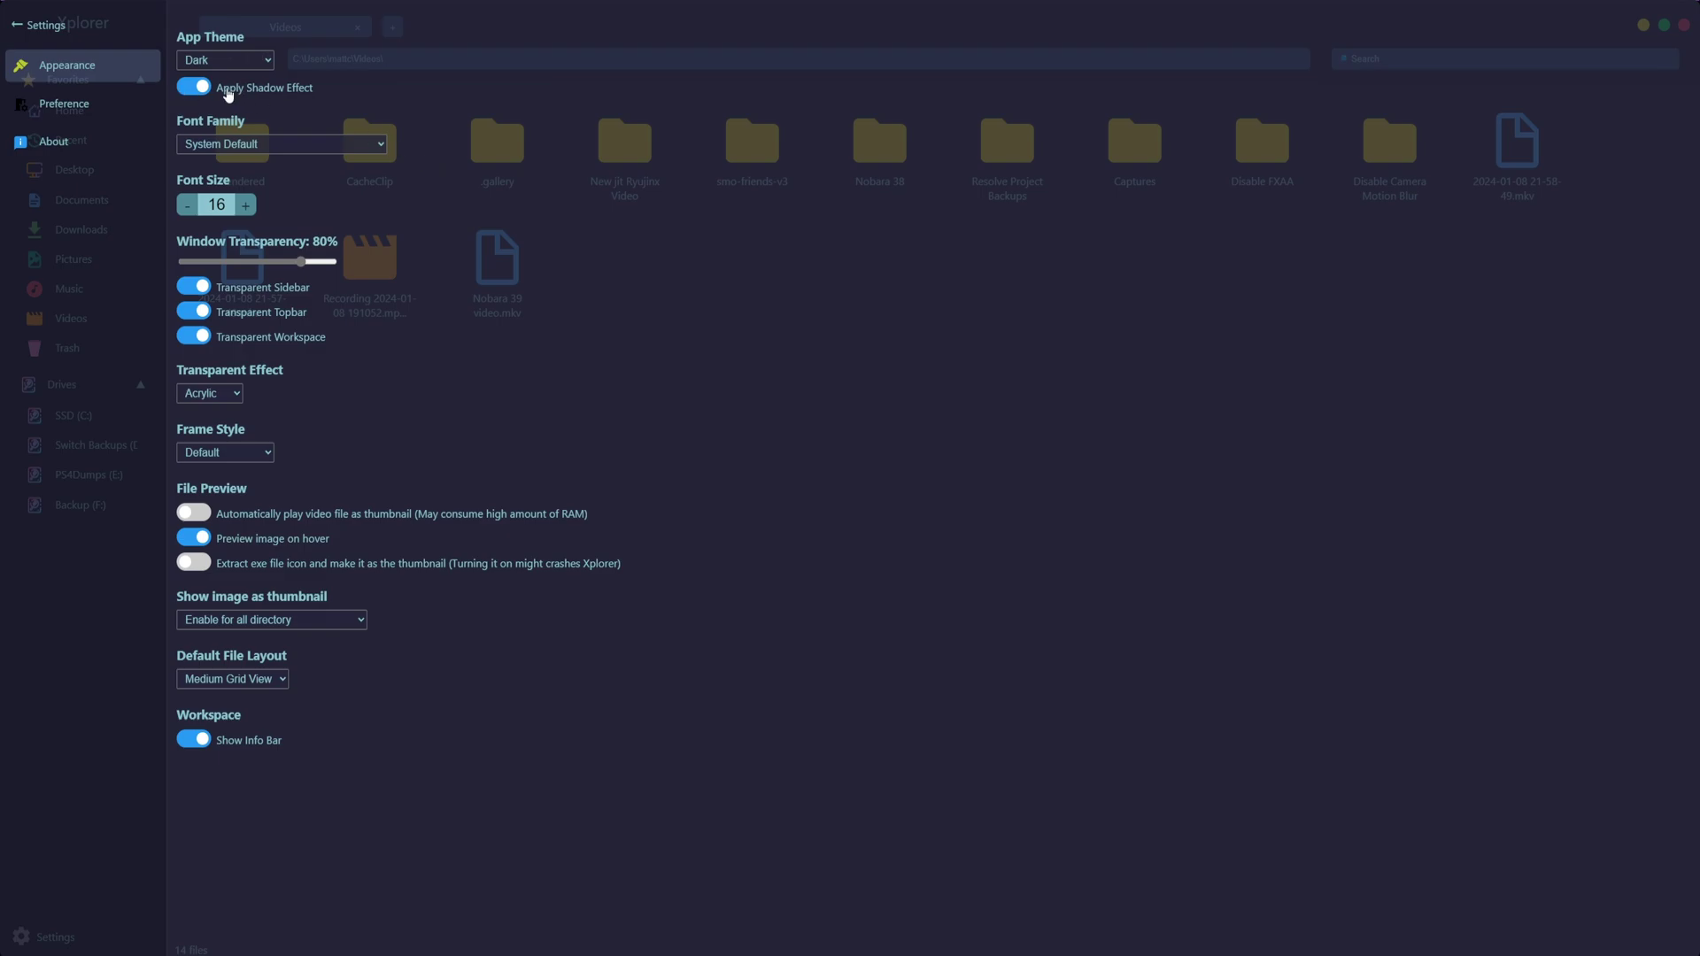
click(234, 59)
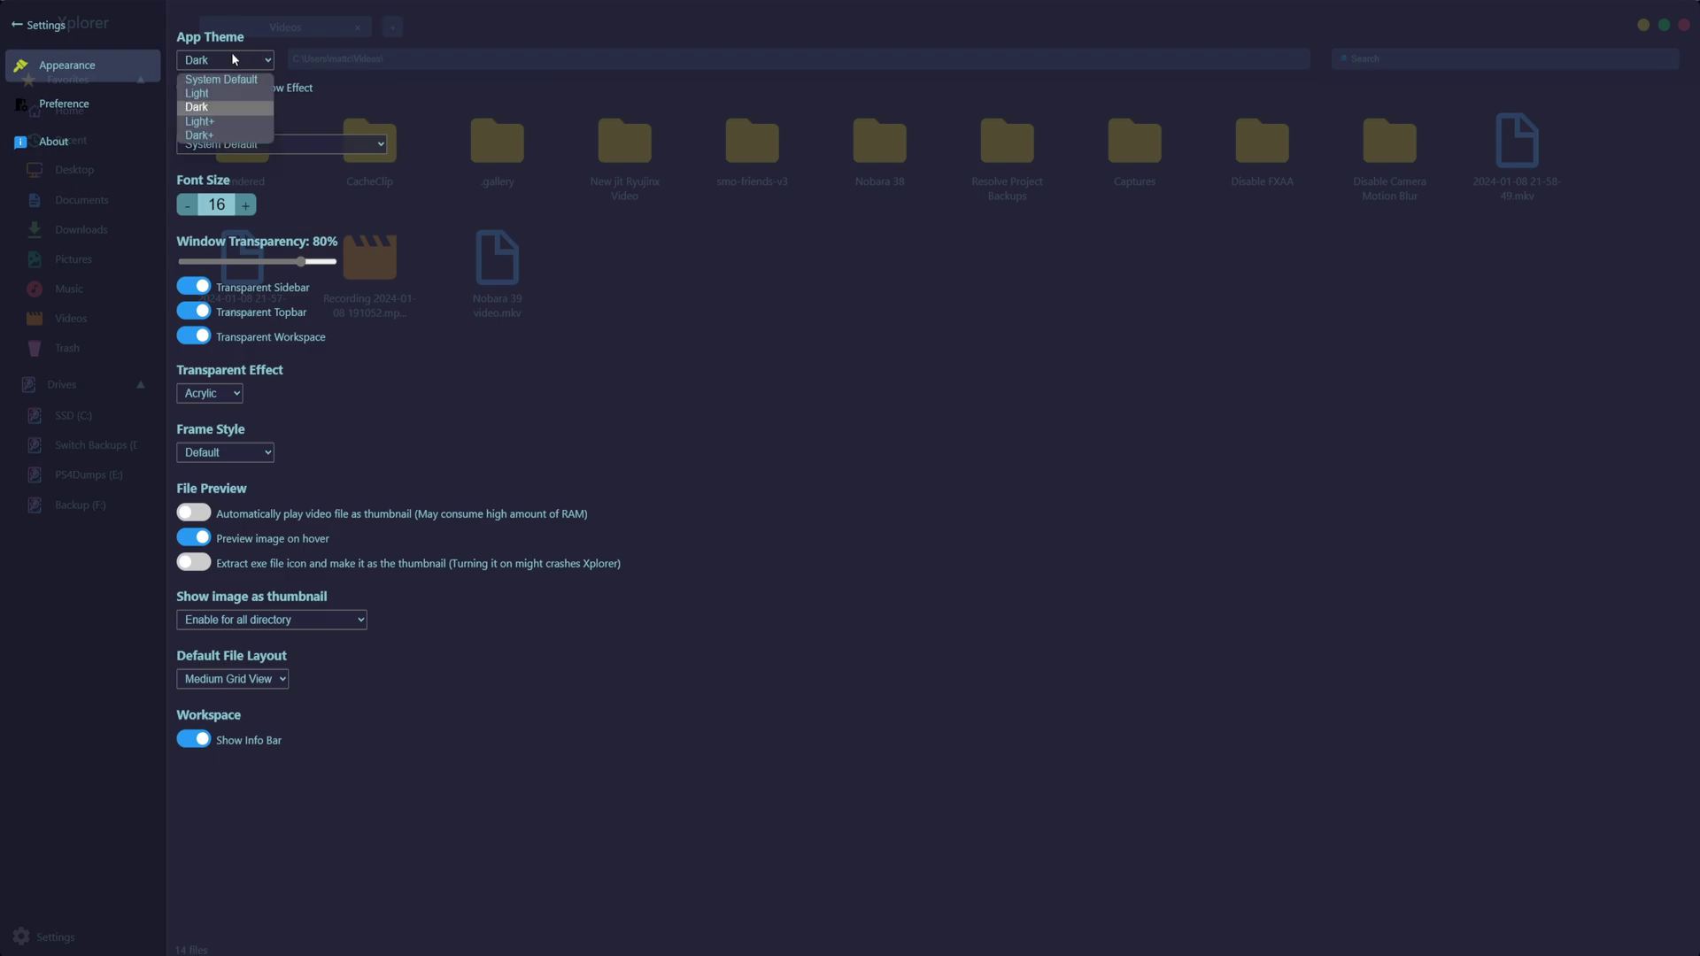
key(Down)
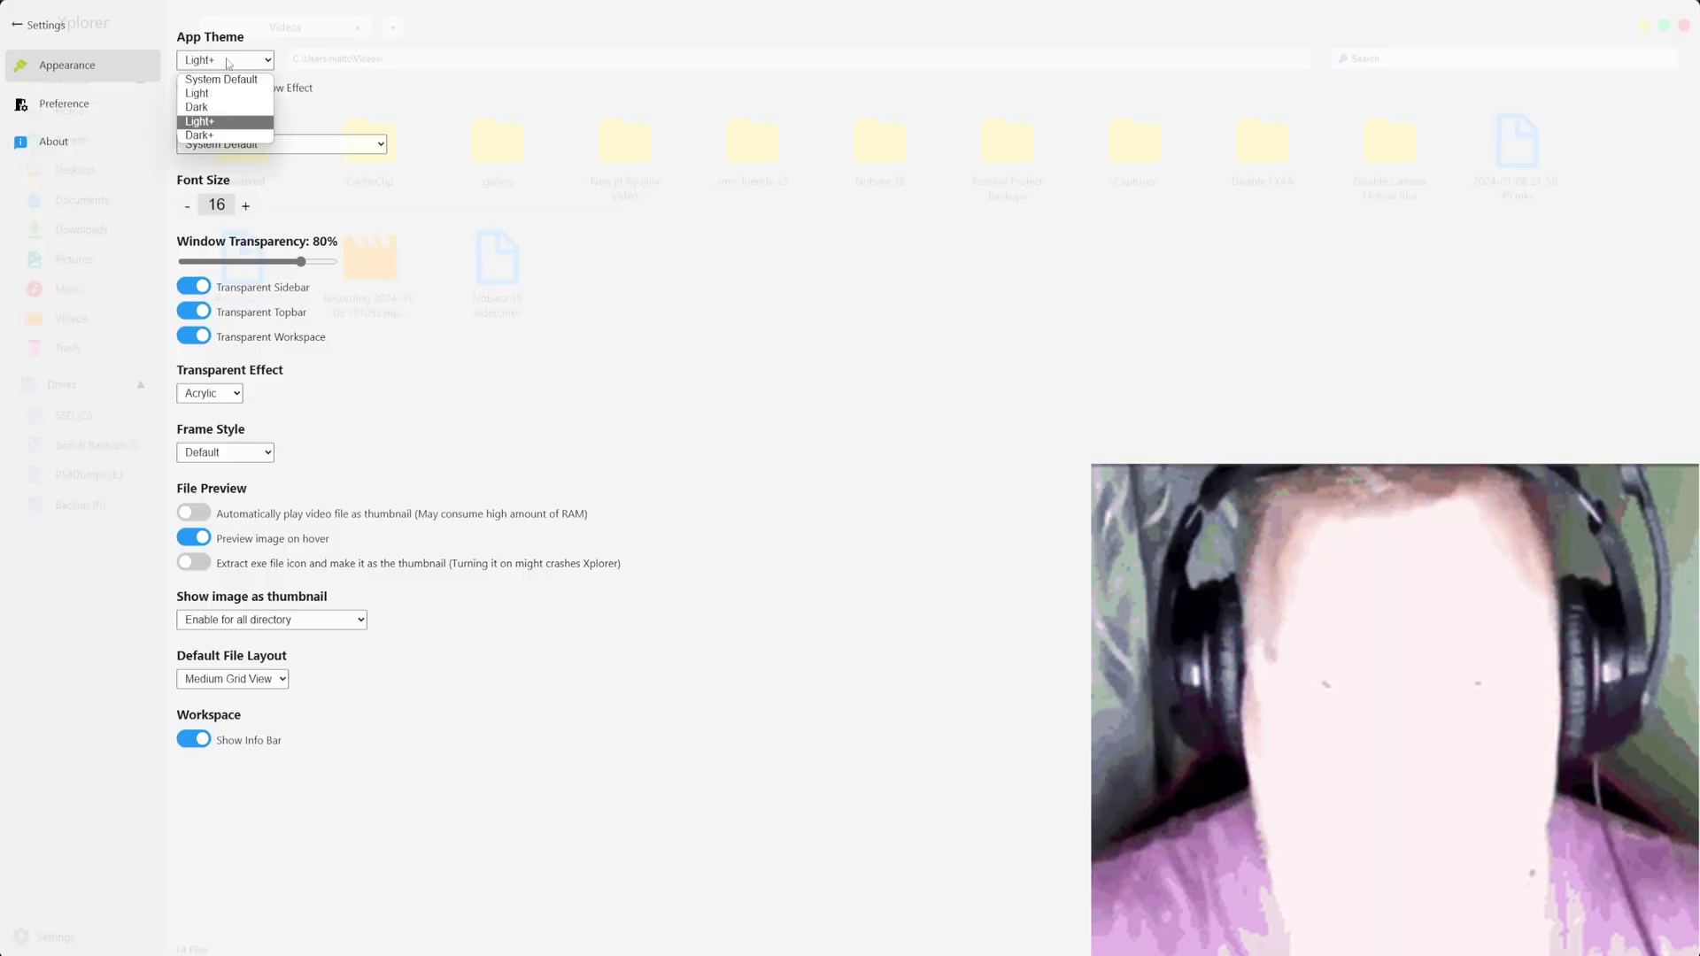
click(221, 130)
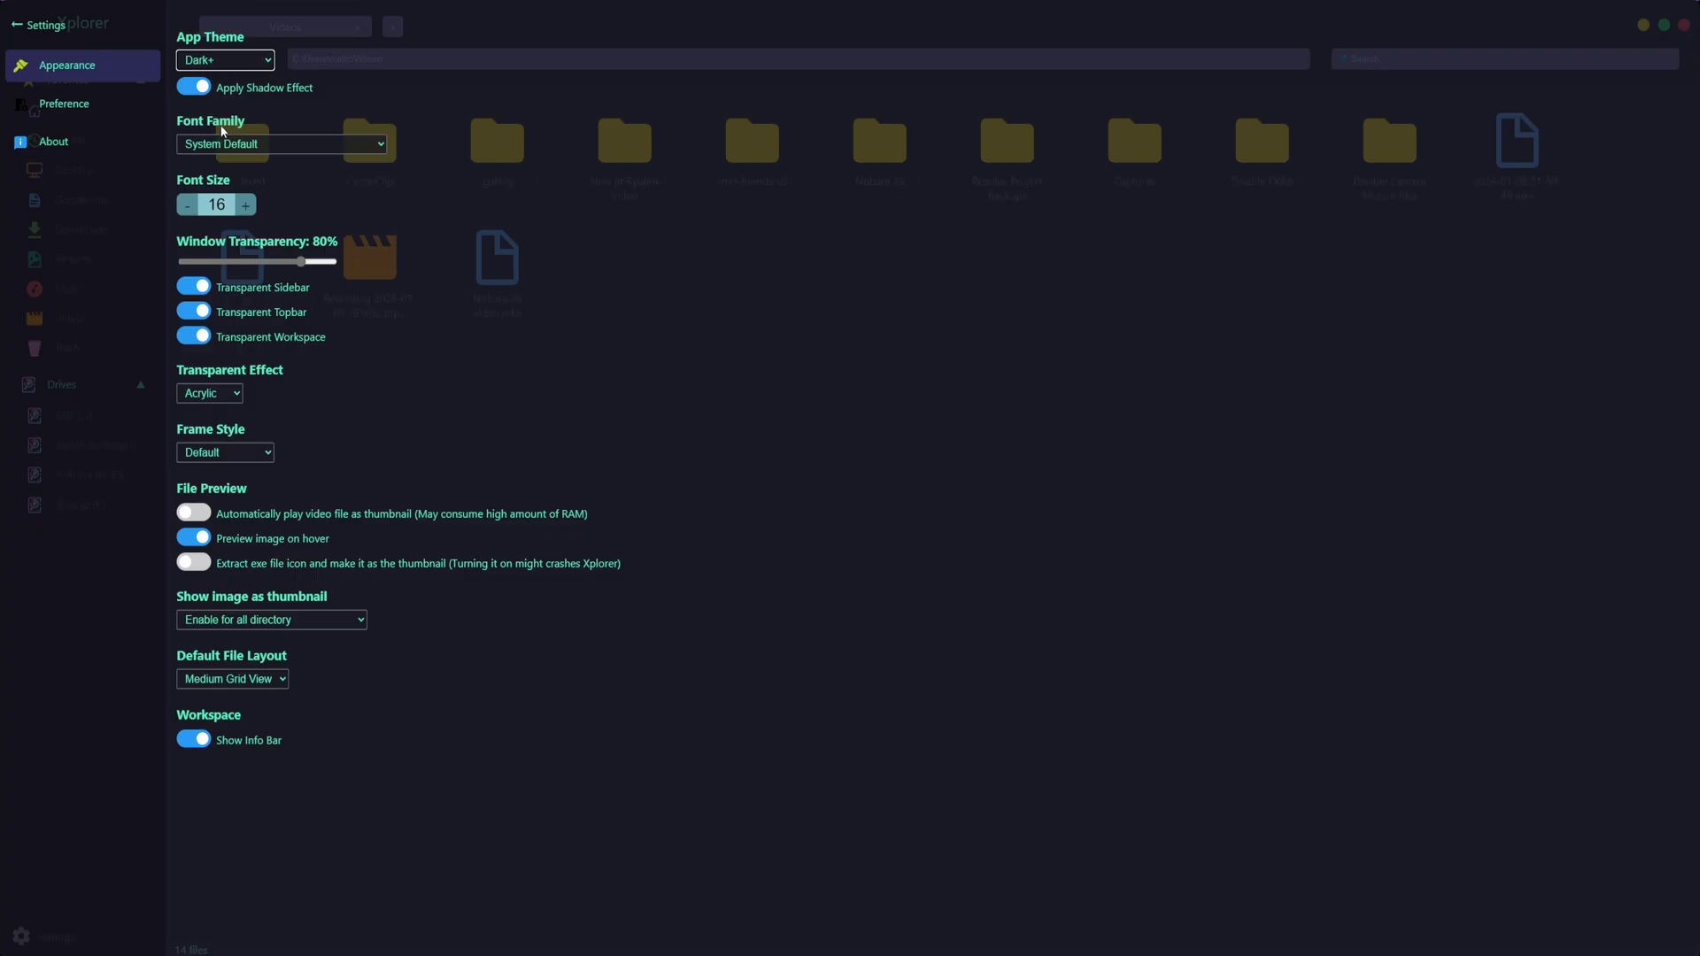
click(62, 112)
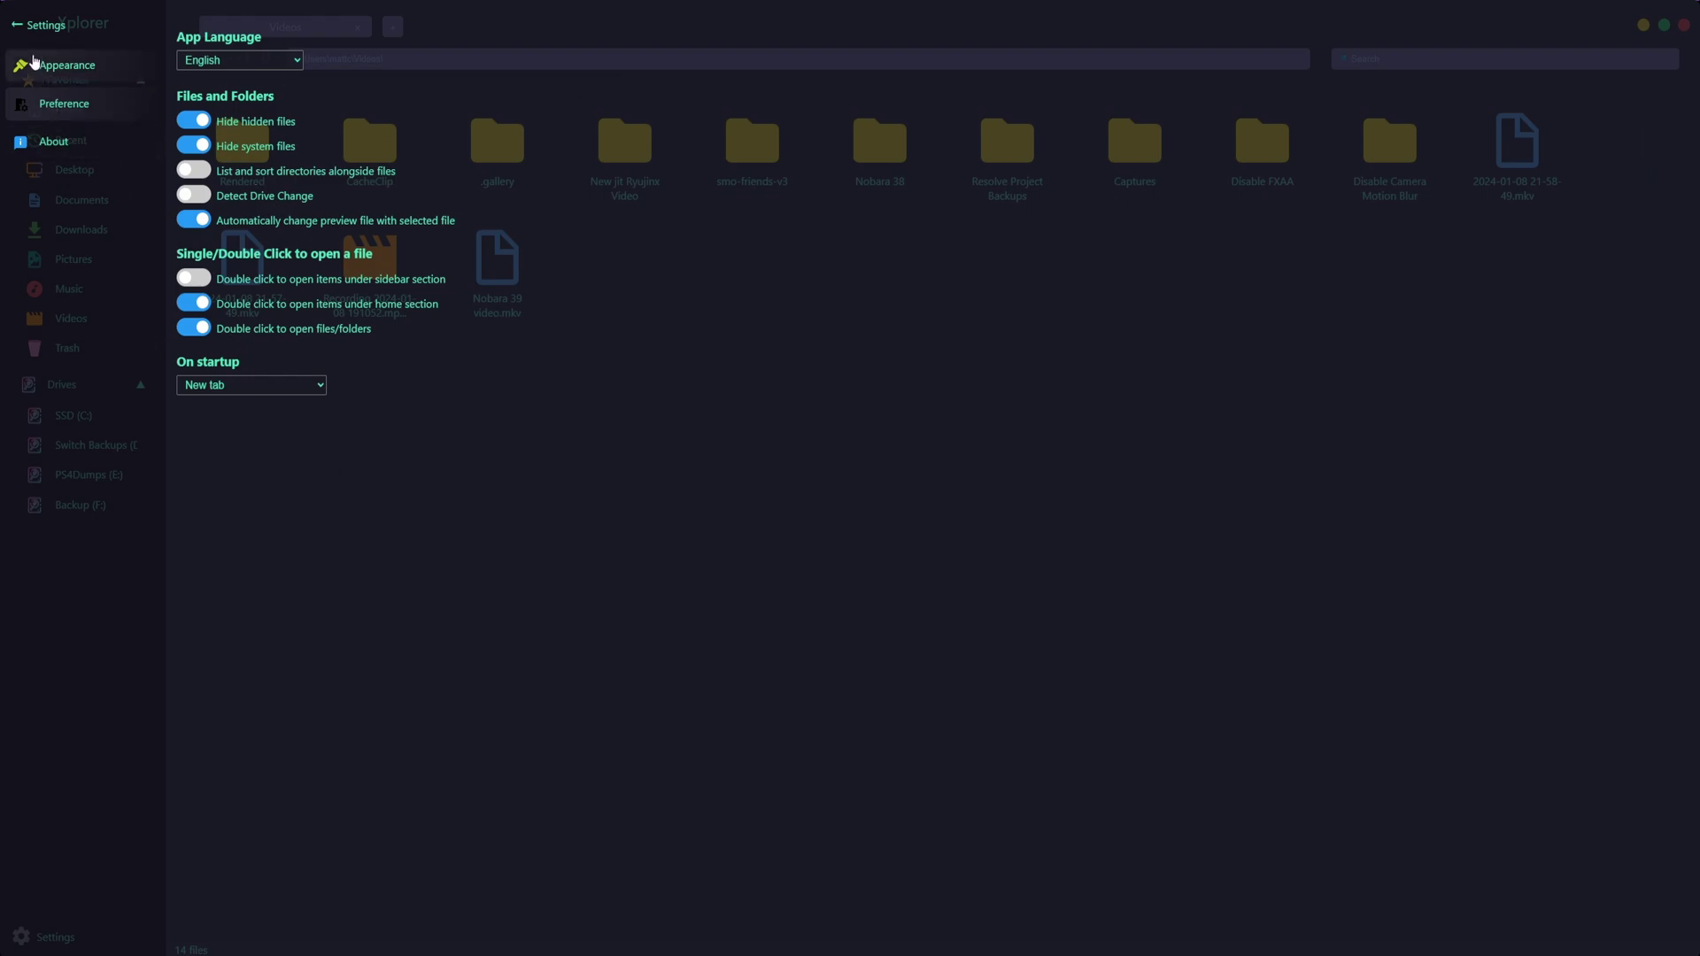
Leave Settings to see the Videos folder's 14 items as a dark-themed icon grid.
click(31, 25)
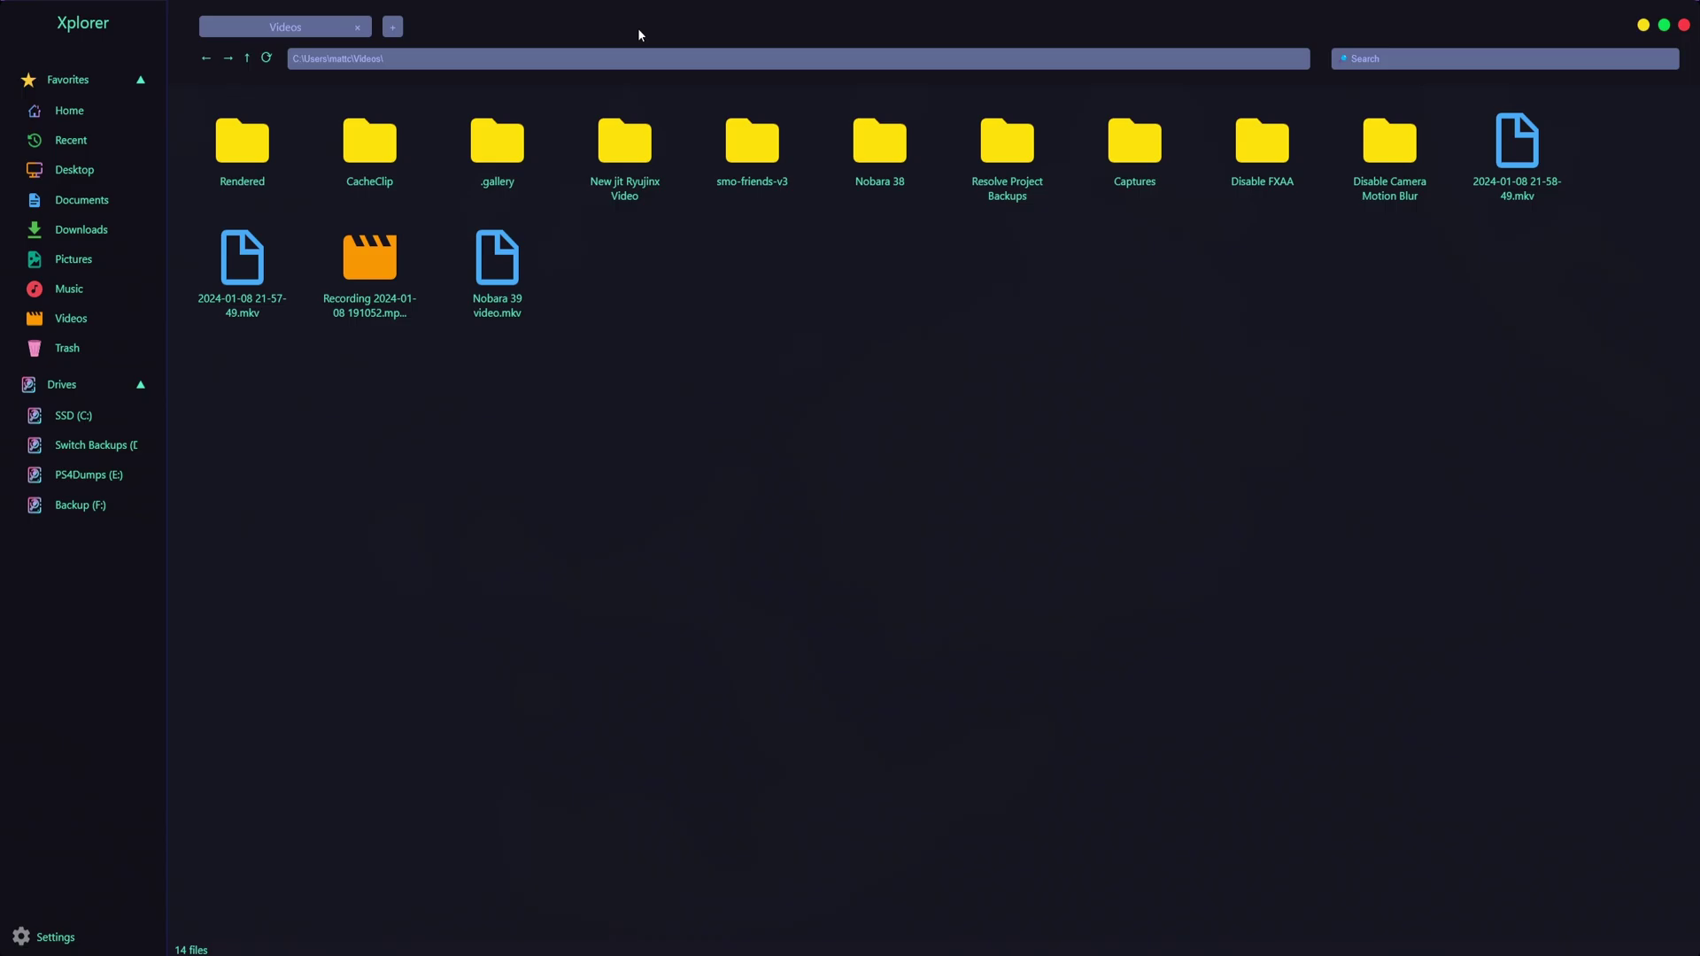
Re-maximize the window, open four new Home tabs beside Videos, and dismiss the PS4Dumps drive menu.
drag(637, 29, 683, 168)
double_click(684, 168)
click(387, 28)
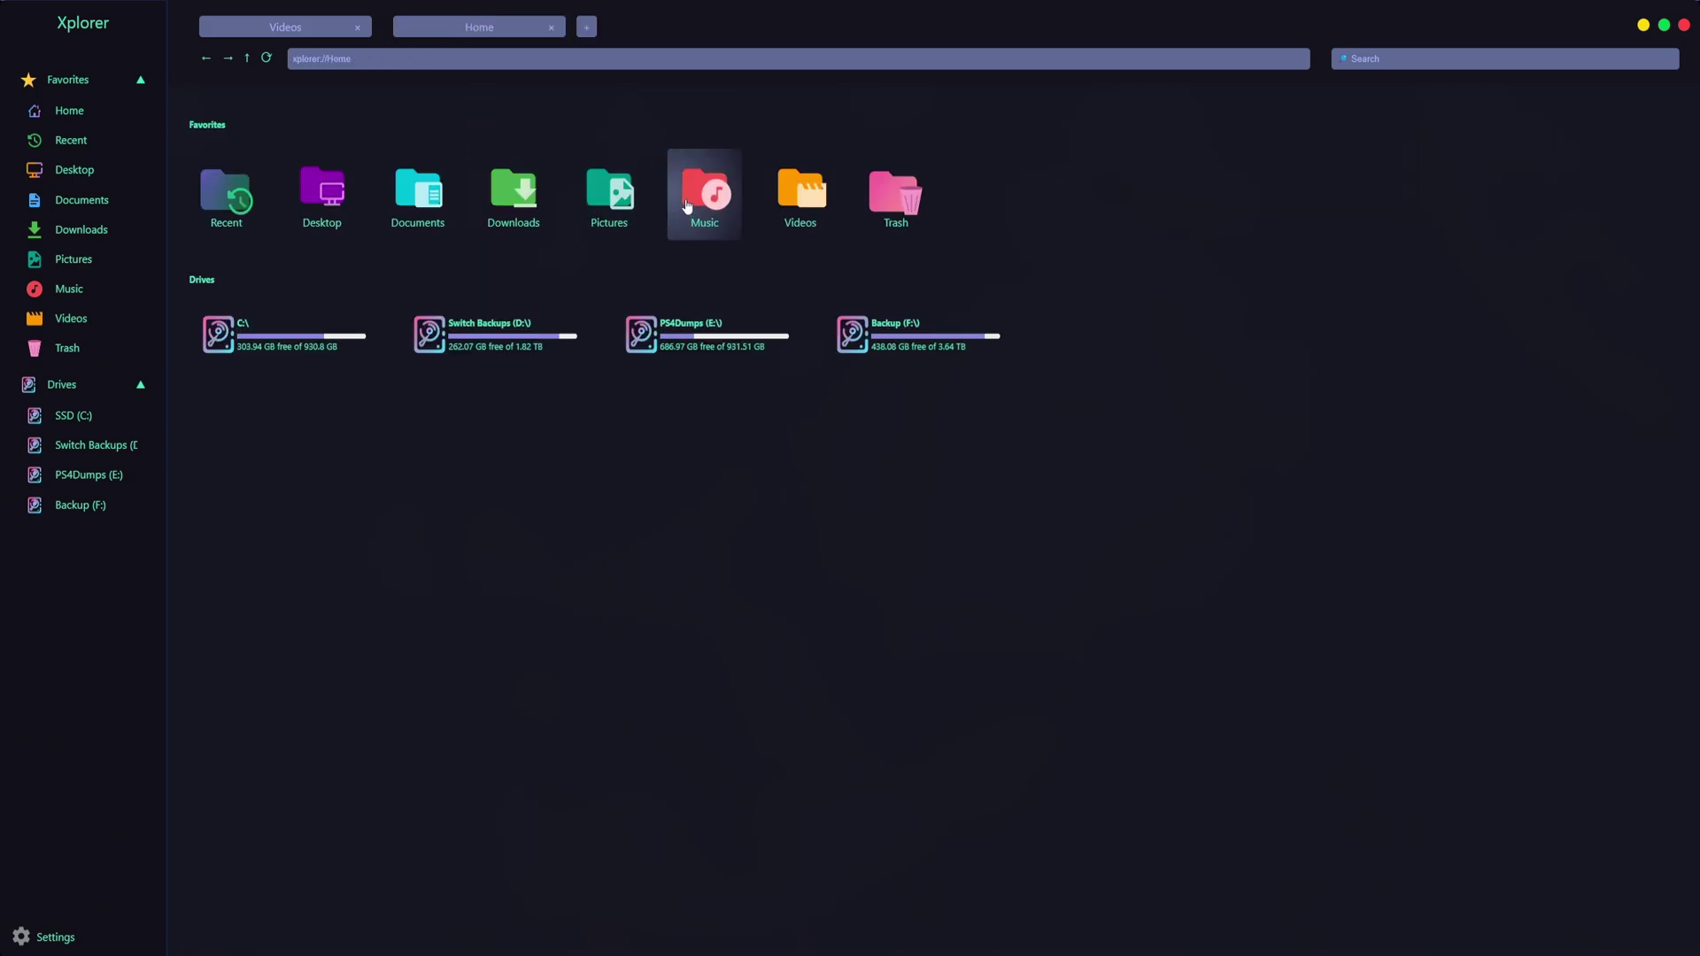
click(588, 27)
click(781, 34)
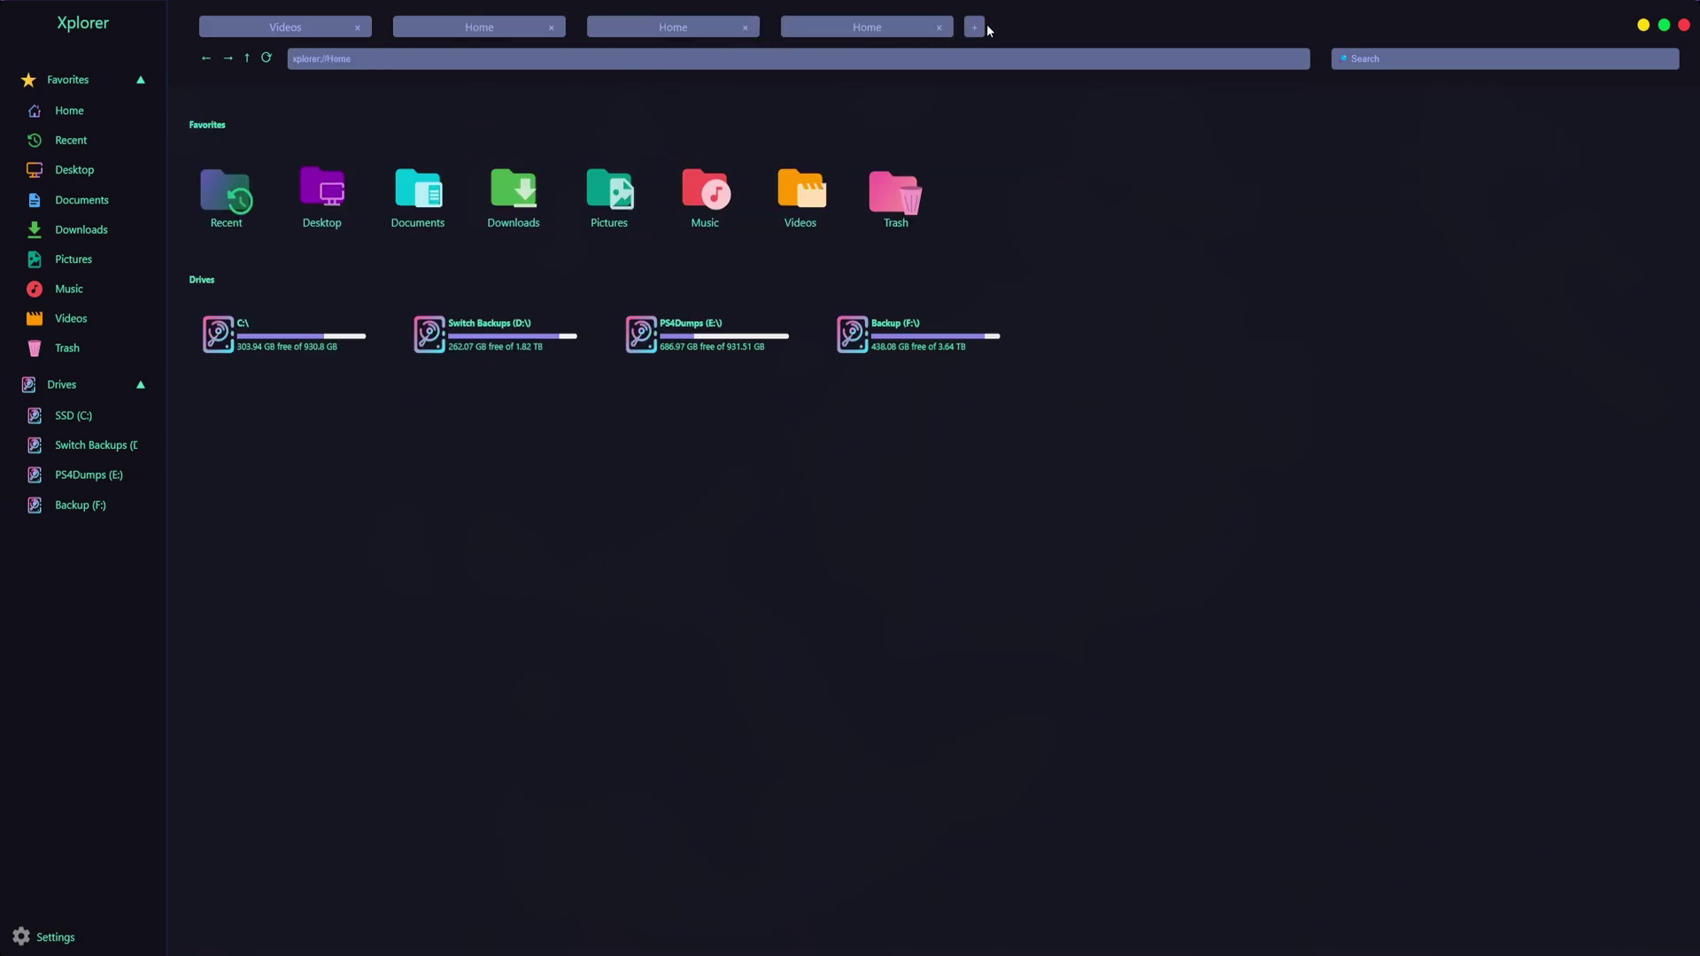
click(977, 32)
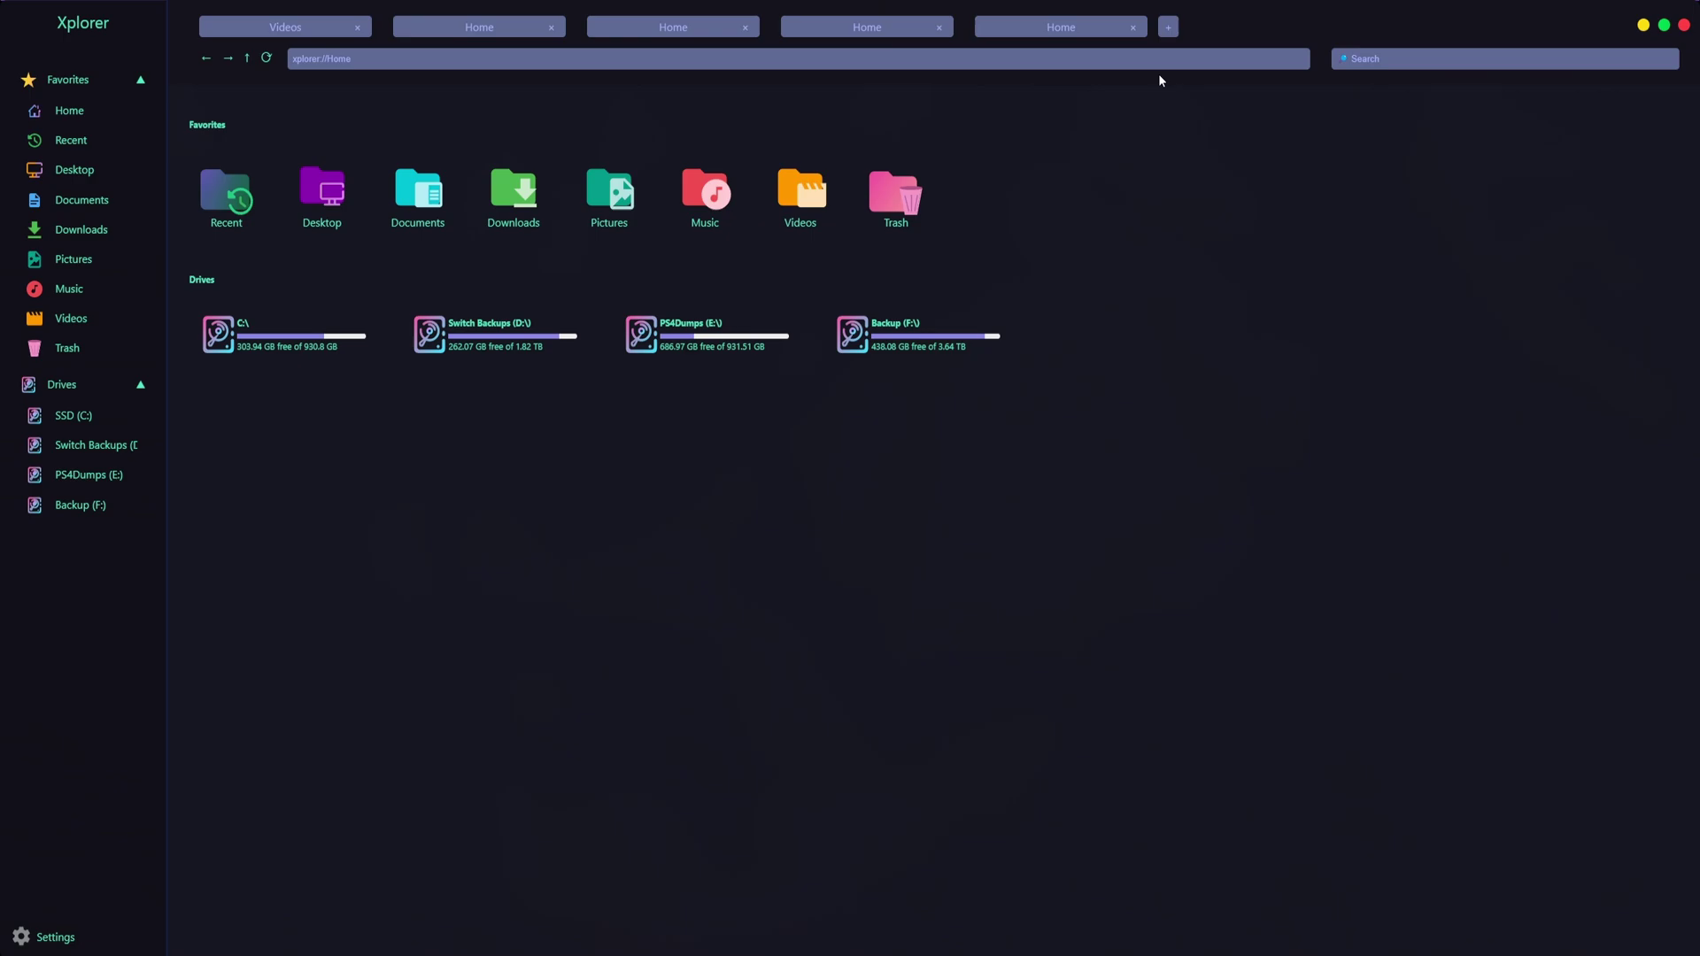
right_click(660, 335)
click(990, 572)
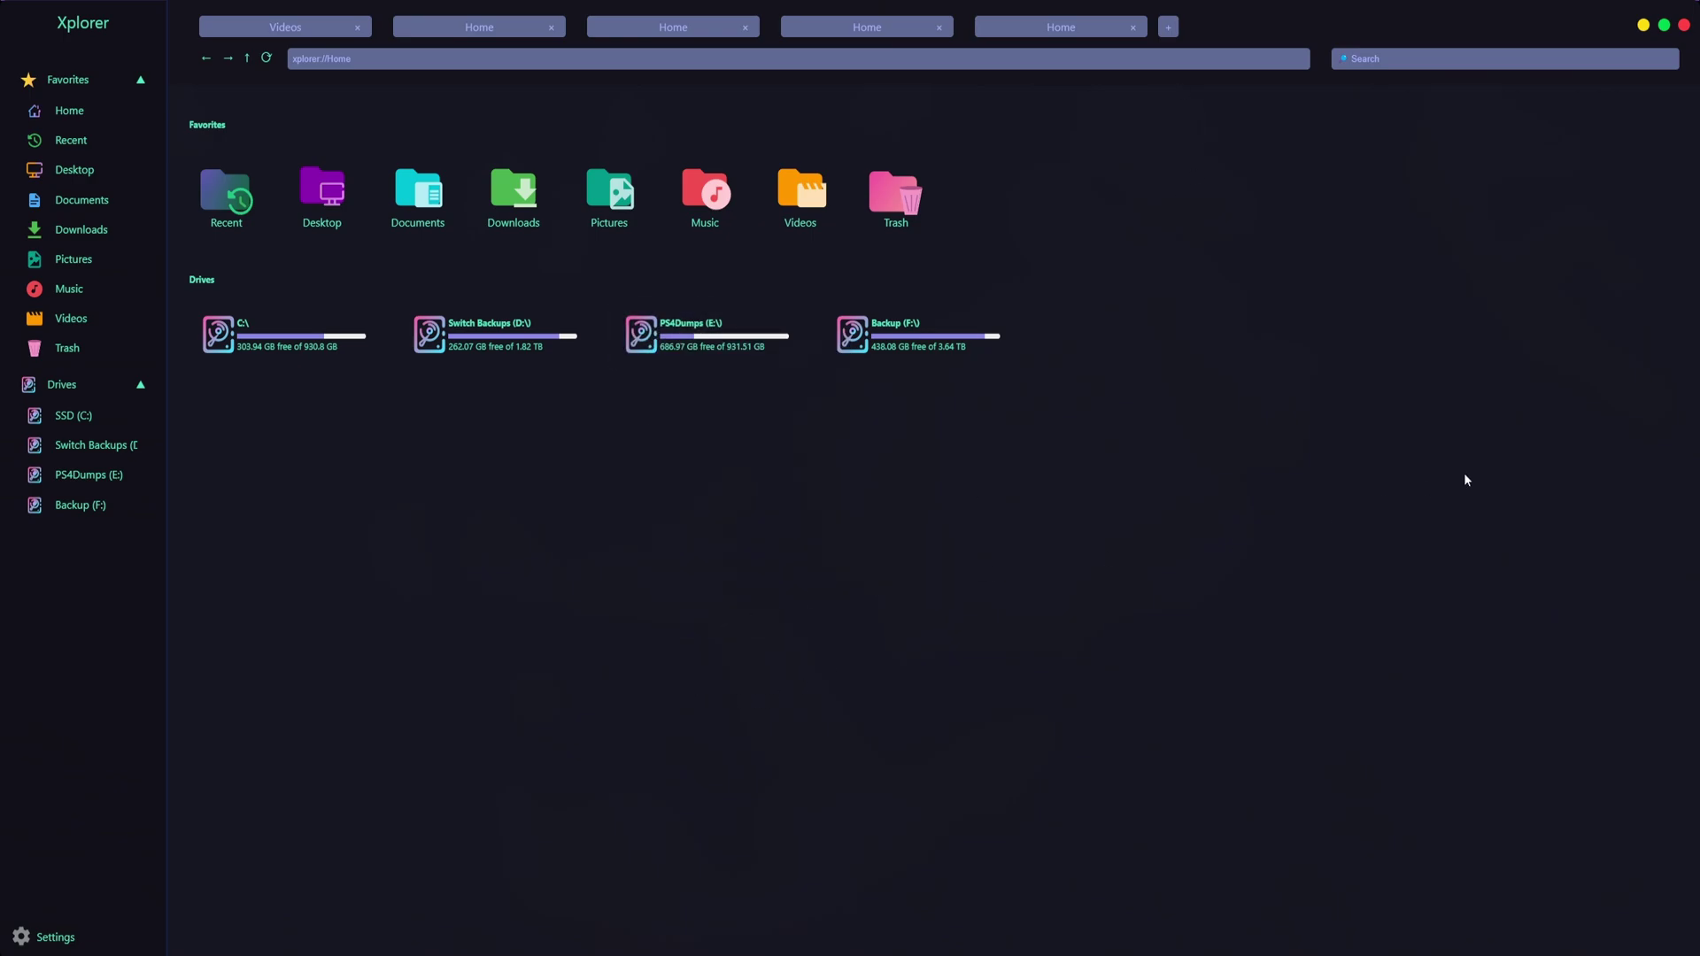